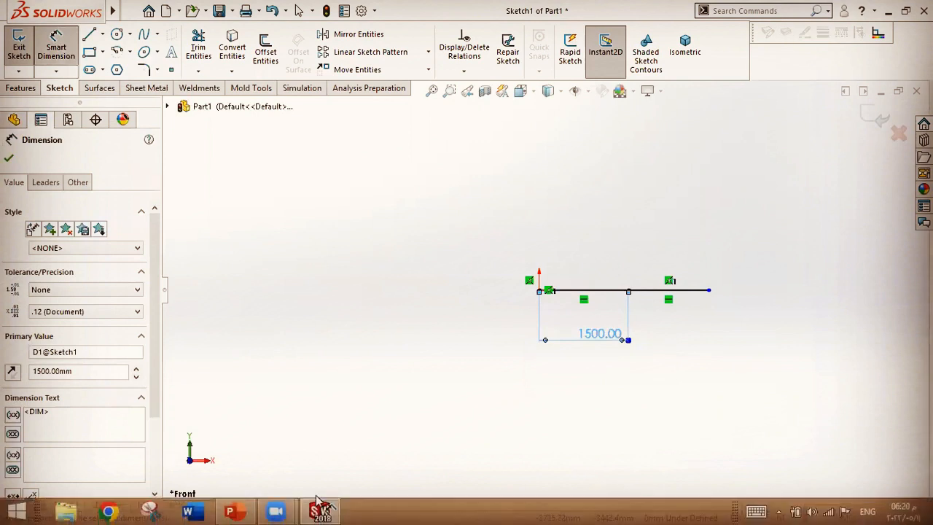
- Dimension the second horizontal line segment to 2100 mm and close the sketch
{"action": "left_click", "coordinate": [669, 371]}
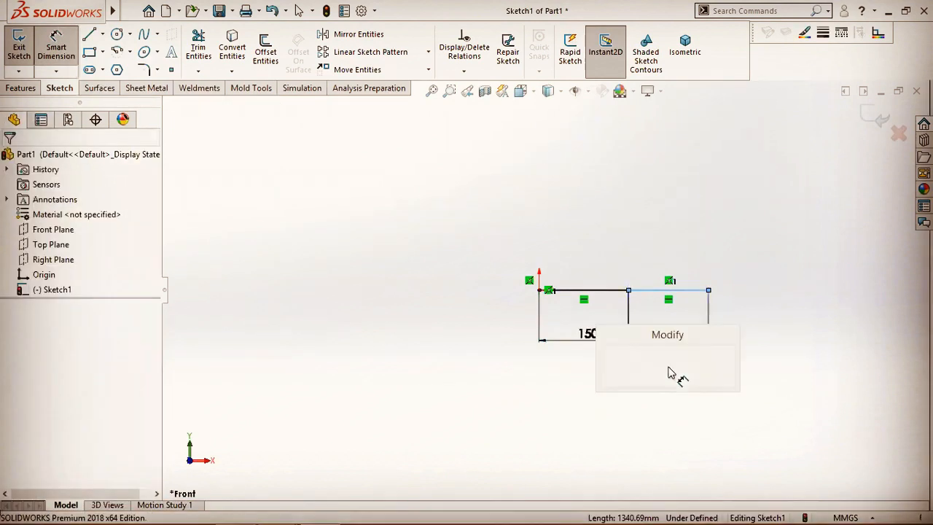
{"action": "type", "text": "2100"}
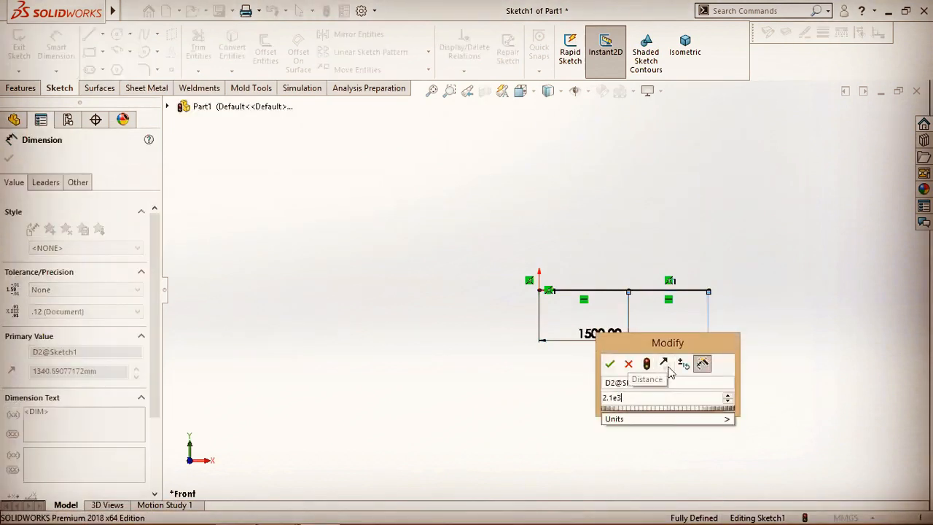
{"action": "key", "text": "Return"}
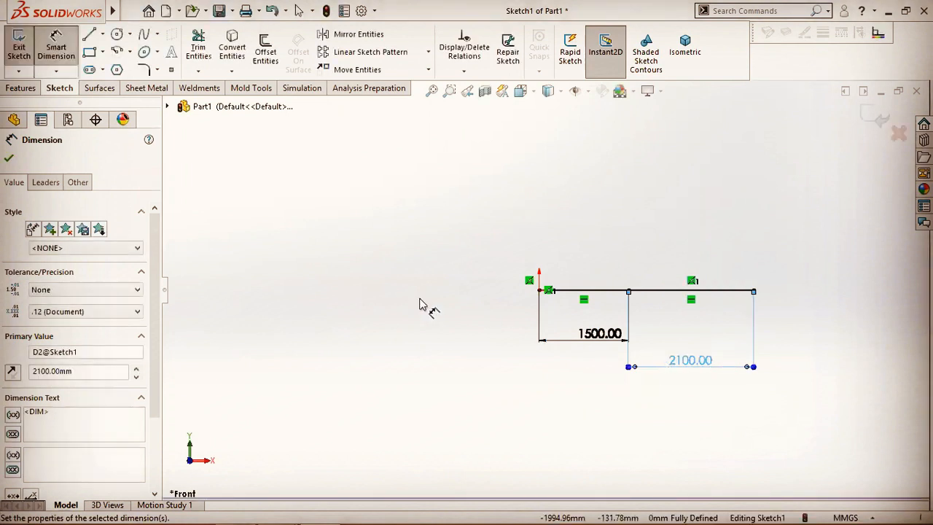
{"action": "left_click", "coordinate": [432, 91]}
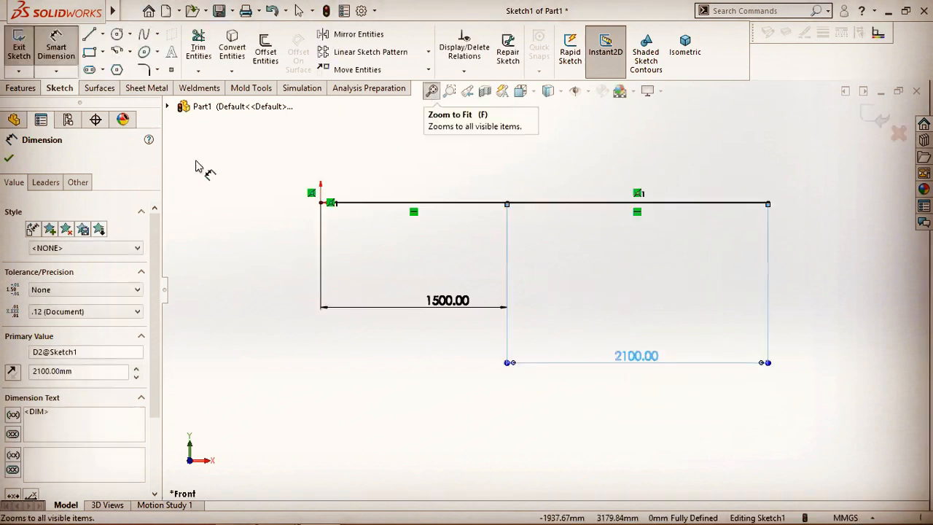
{"action": "left_click", "coordinate": [8, 157]}
{"action": "key", "text": "Escape"}
{"action": "left_click", "coordinate": [871, 118]}
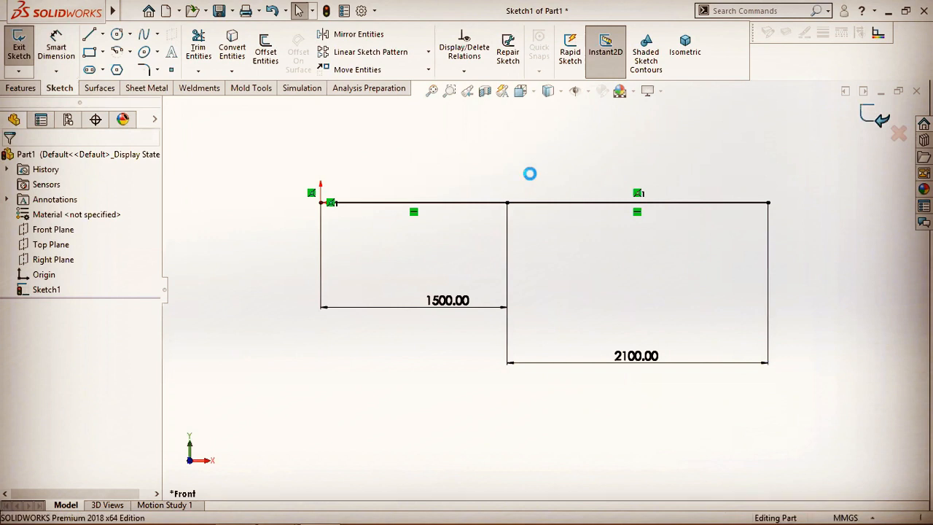
- Start a structural member using the DIN standard, W Beam type and size W310x250x79
{"action": "left_click", "coordinate": [195, 88]}
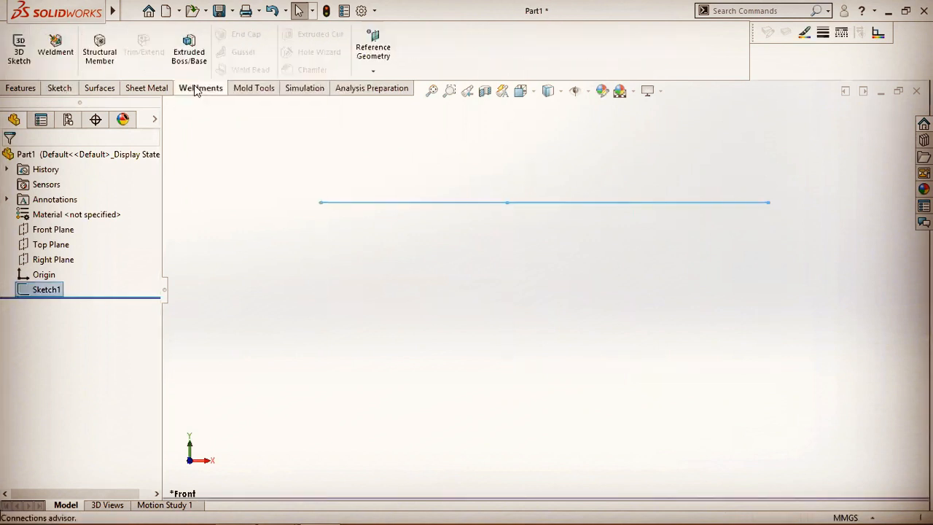
{"action": "left_click", "coordinate": [99, 48]}
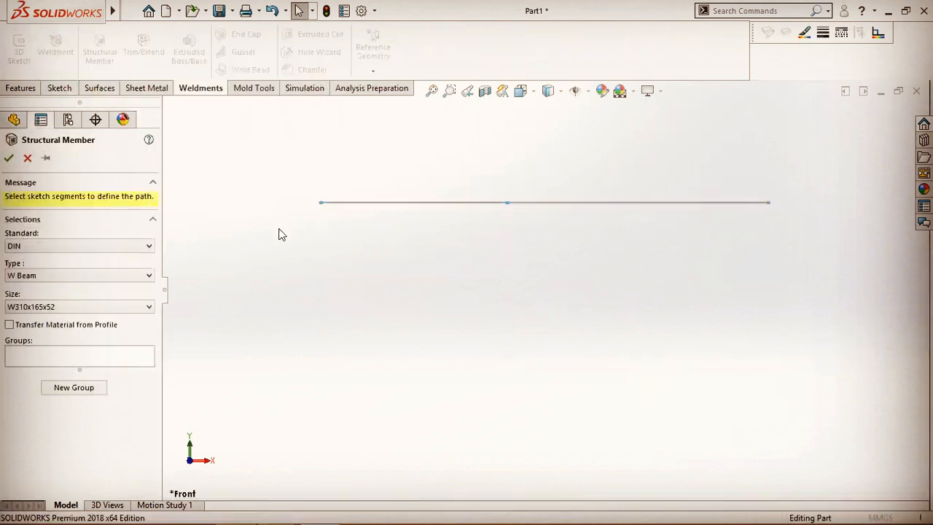
{"action": "left_click", "coordinate": [110, 308]}
{"action": "scroll", "coordinate": [124, 335], "scroll_direction": "down", "scroll_amount": 1}
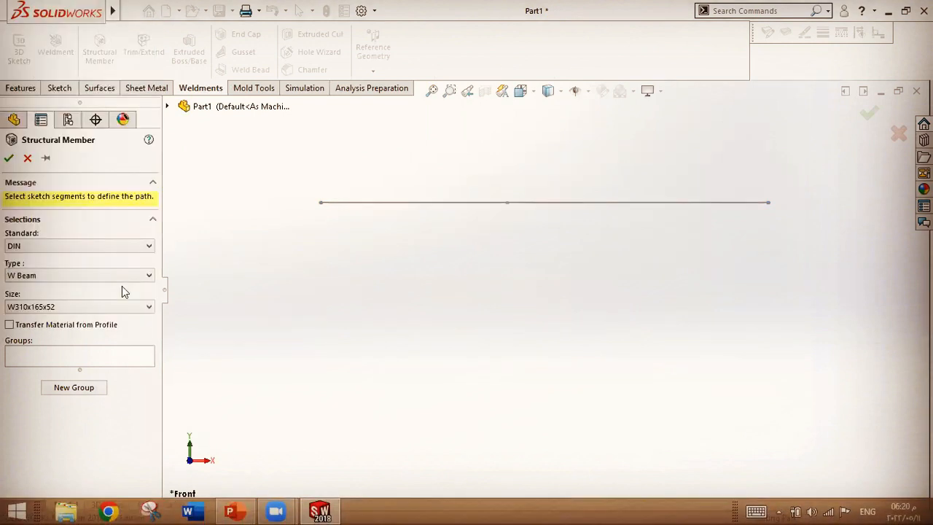
{"action": "left_click", "coordinate": [83, 307]}
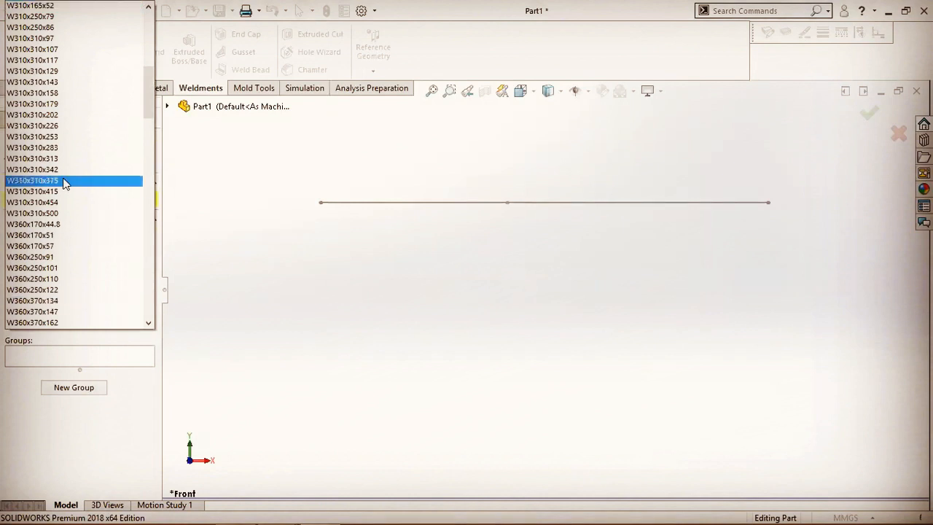
{"action": "left_click_drag", "start_coordinate": [150, 90], "coordinate": [150, 86]}
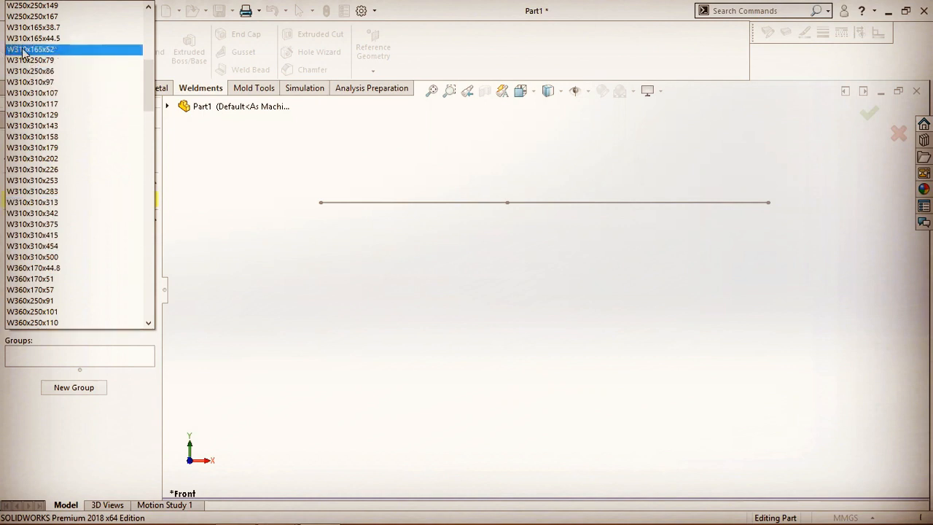
{"action": "left_click", "coordinate": [78, 62]}
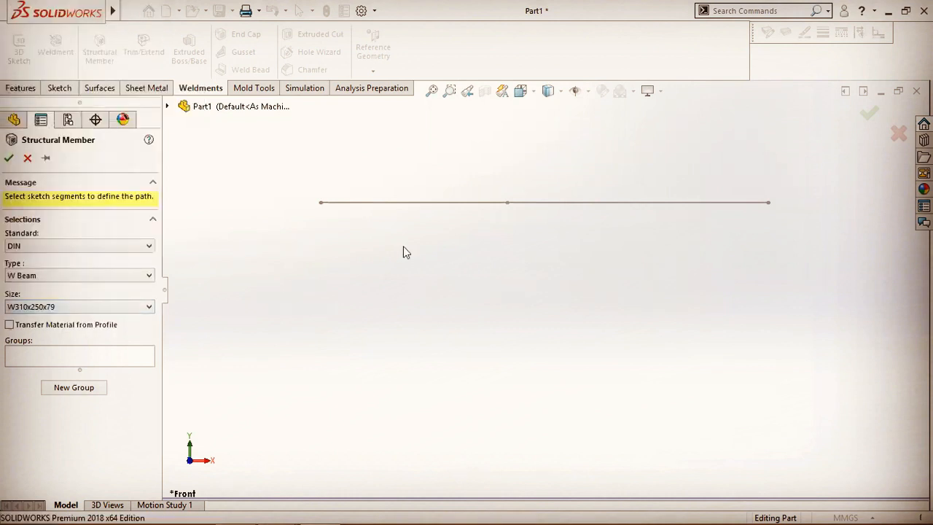
- Run the beam profile along both sketch lines, rotate it 90 degrees, and create the structural member
{"action": "left_click", "coordinate": [129, 356]}
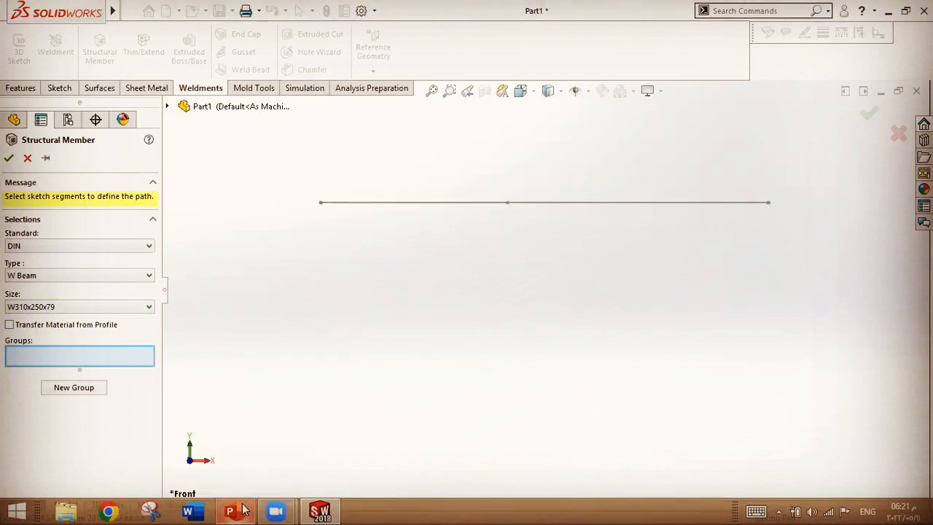
{"action": "left_click", "coordinate": [407, 202]}
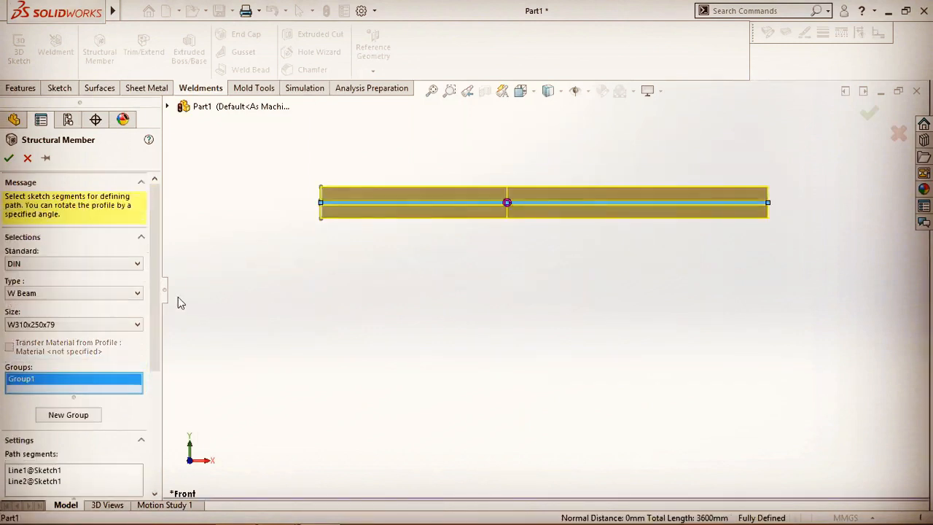
{"action": "scroll", "coordinate": [154, 309], "scroll_direction": "down", "scroll_amount": 3}
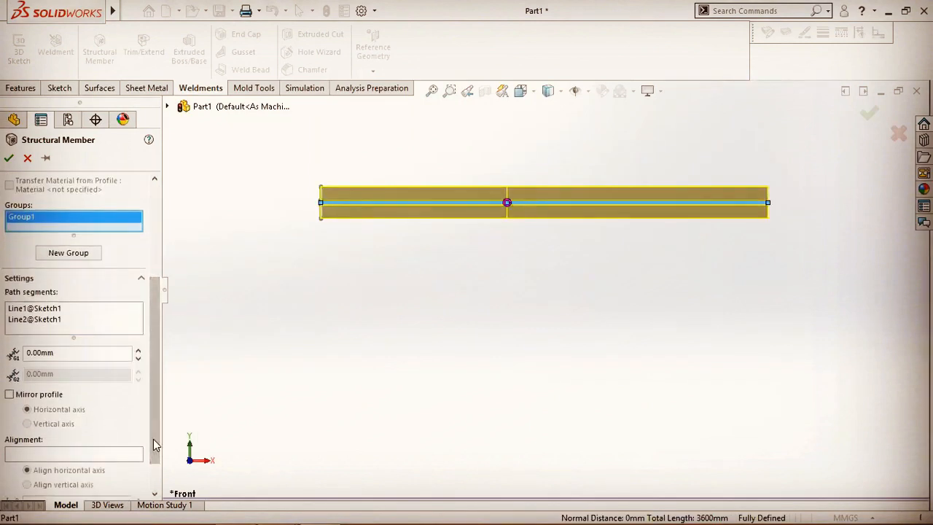
{"action": "scroll", "coordinate": [155, 444], "scroll_direction": "down", "scroll_amount": 1}
{"action": "left_click", "coordinate": [80, 460]}
{"action": "type", "text": "9"}
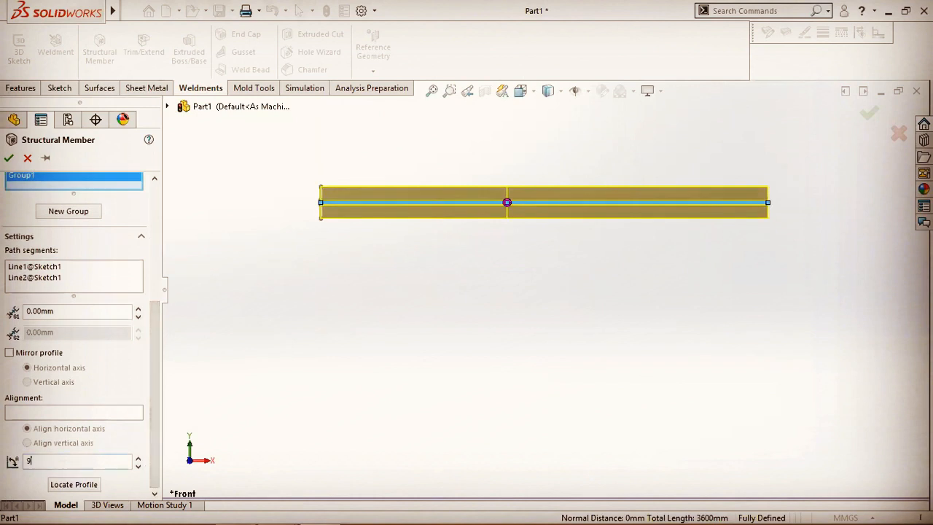
{"action": "type", "text": "0"}
{"action": "key", "text": "Return"}
{"action": "left_click", "coordinate": [8, 158]}
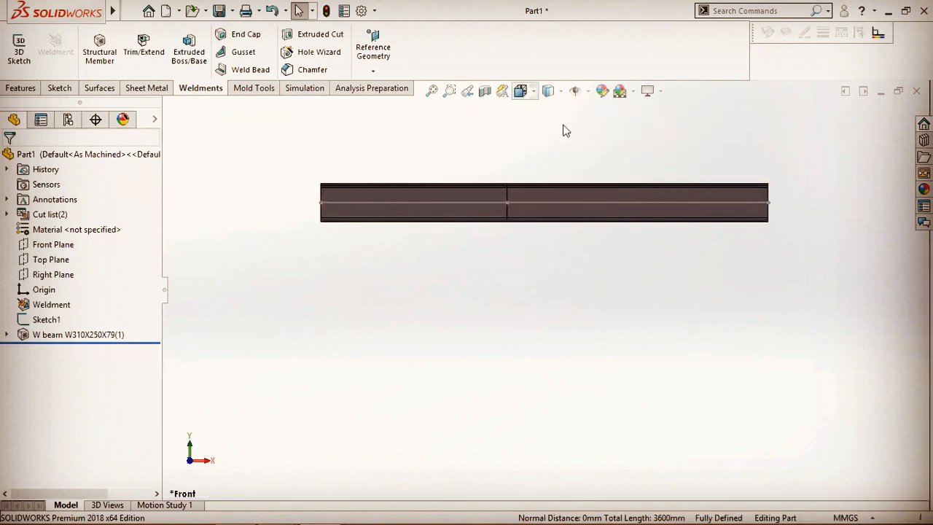
- Show the beam in isometric view and create a static simulation study named Static 1
{"action": "left_click", "coordinate": [521, 91]}
{"action": "left_click", "coordinate": [539, 151]}
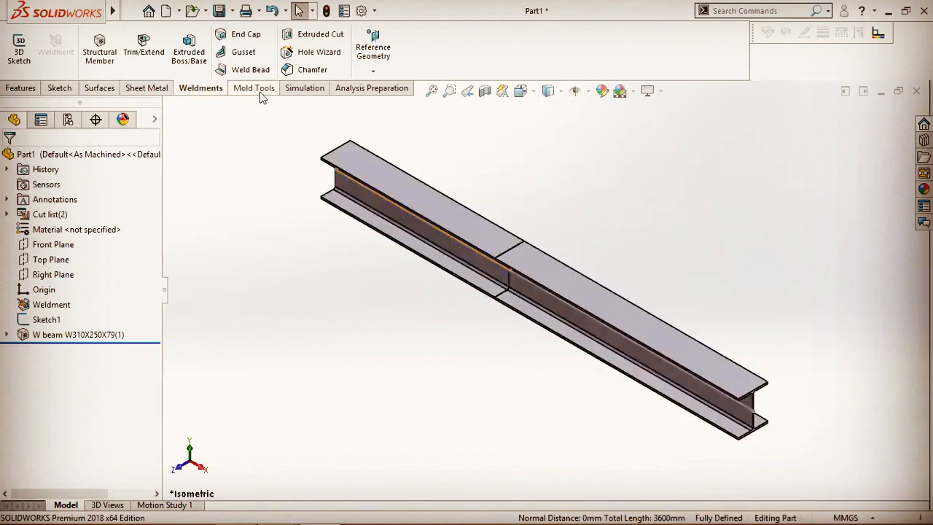
{"action": "left_click", "coordinate": [304, 88]}
{"action": "left_click", "coordinate": [16, 57]}
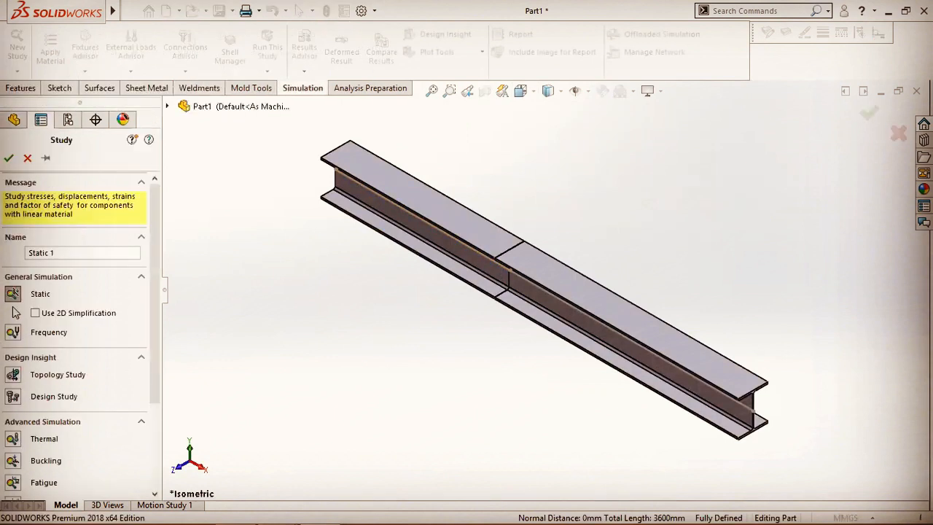
{"action": "left_click", "coordinate": [8, 157]}
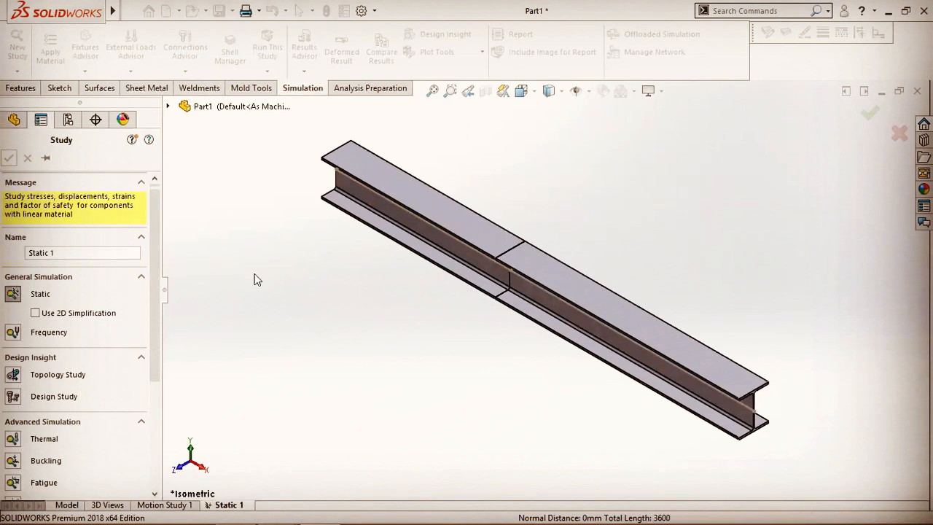
- Apply the favorite material Plain Carbon Steel to all bodies of the part in the study
{"action": "right_click", "coordinate": [40, 255]}
{"action": "mouse_move", "coordinate": [175, 288]}
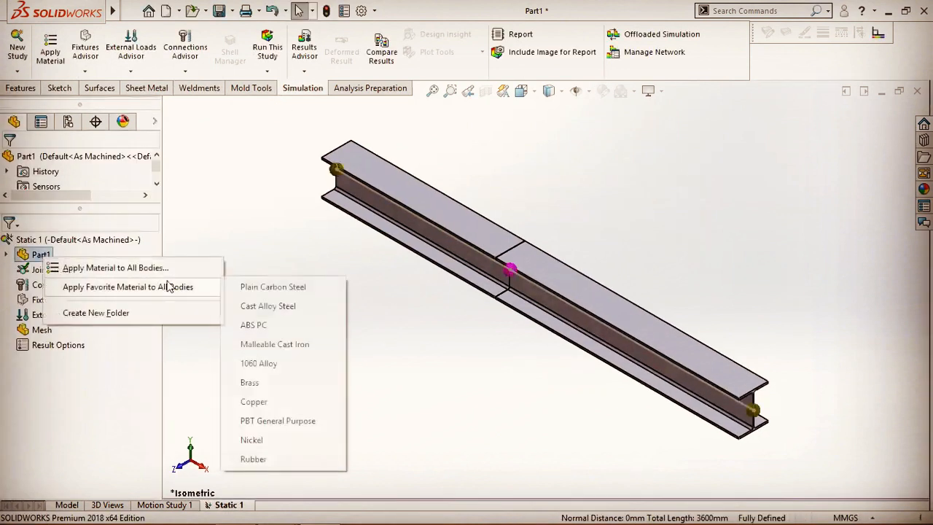
{"action": "left_click", "coordinate": [255, 291]}
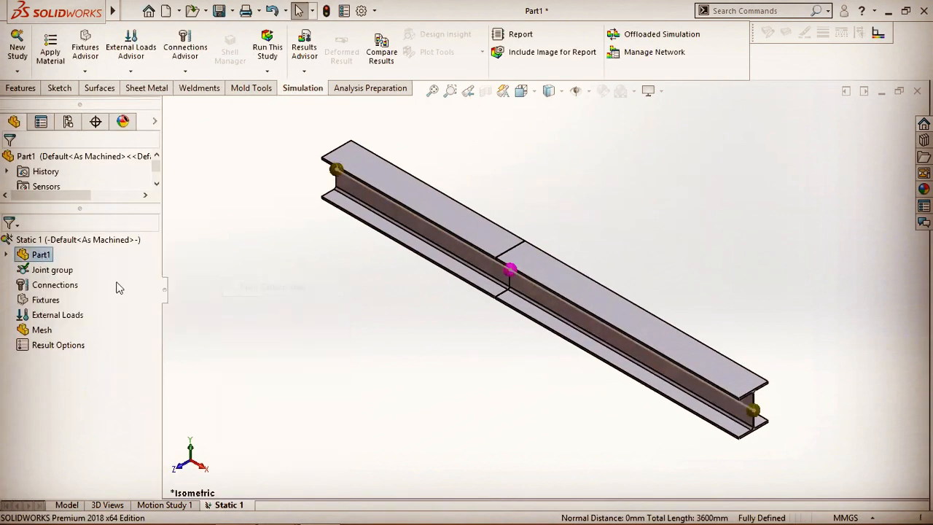
- Add an Immovable (No translation) fixture to the joint at the outer end of the 1500 mm beam segment
{"action": "right_click", "coordinate": [42, 300]}
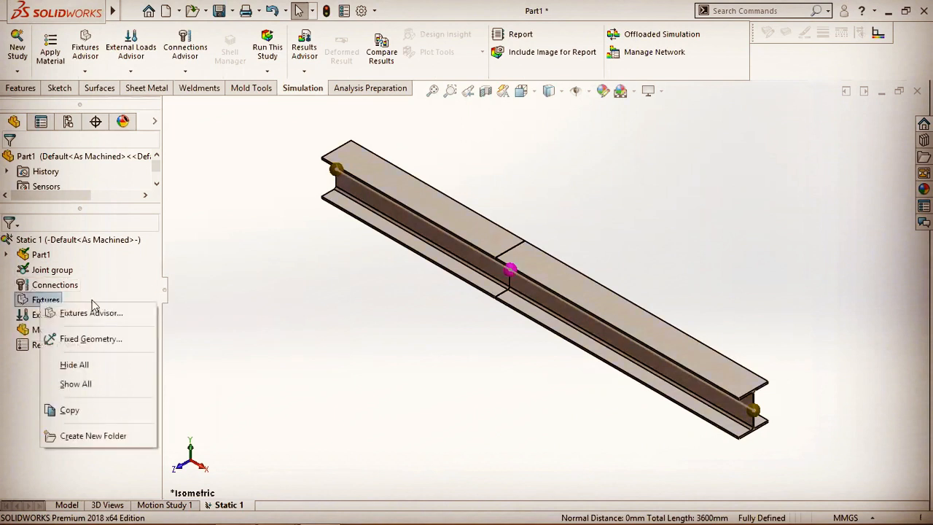
{"action": "left_click", "coordinate": [91, 344]}
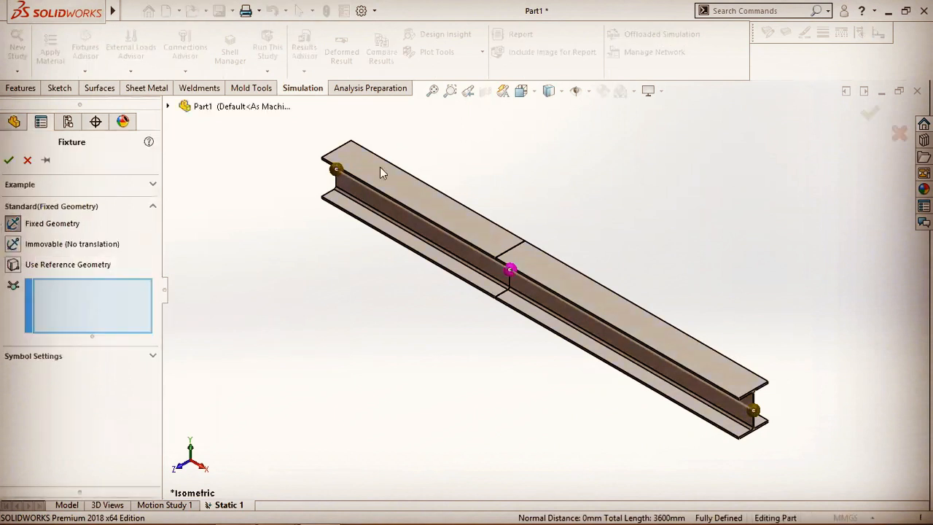
{"action": "left_click", "coordinate": [338, 171]}
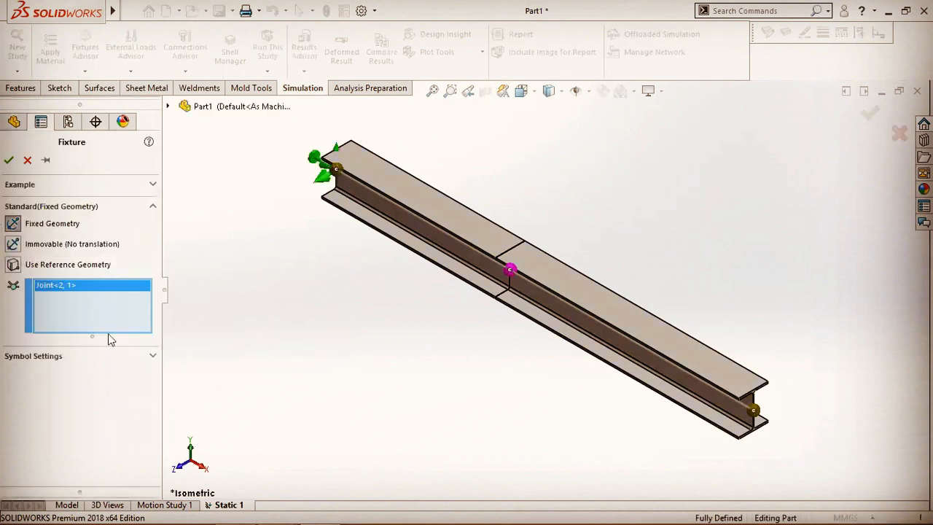
{"action": "left_click", "coordinate": [13, 244]}
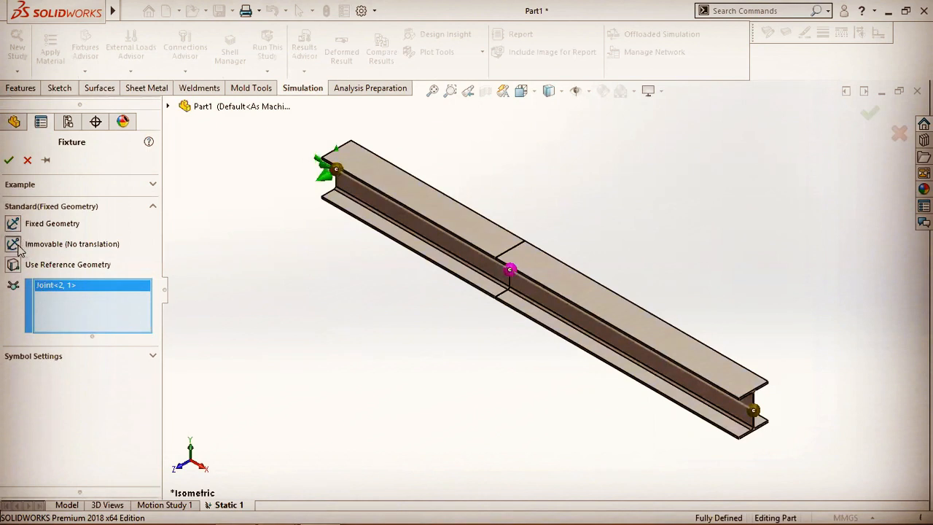
{"action": "left_click", "coordinate": [9, 160]}
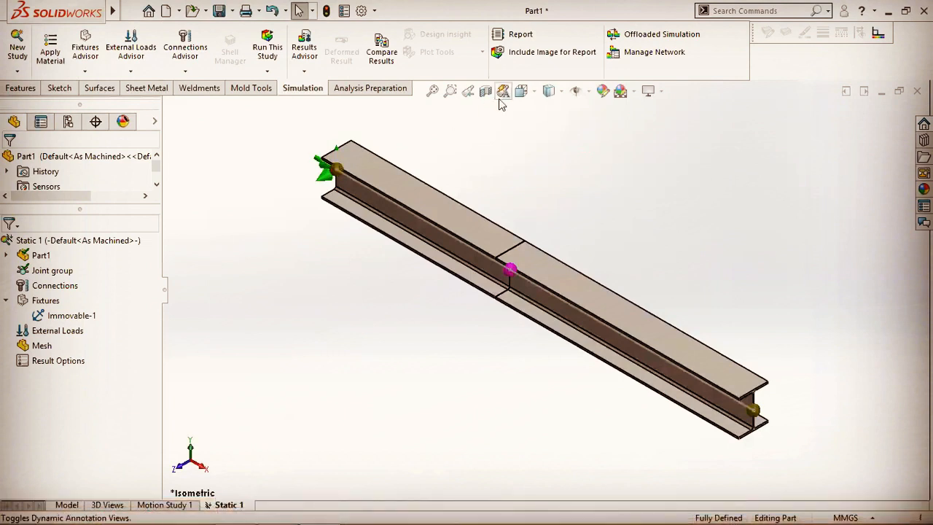
- Add a reference-geometry fixture to the joint between the two beam segments, with 0 mm translation normal to the Top Plane
{"action": "left_click", "coordinate": [520, 91]}
{"action": "left_click", "coordinate": [543, 148]}
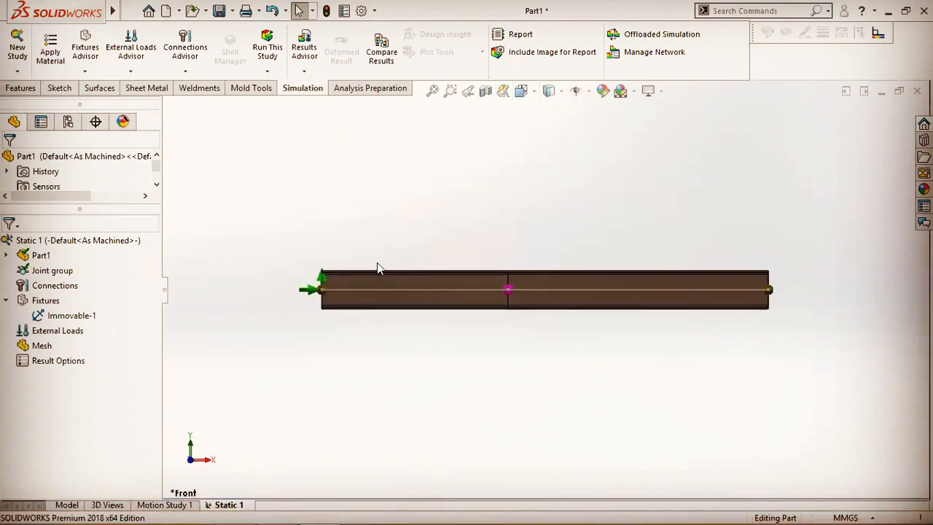
{"action": "right_click", "coordinate": [63, 305]}
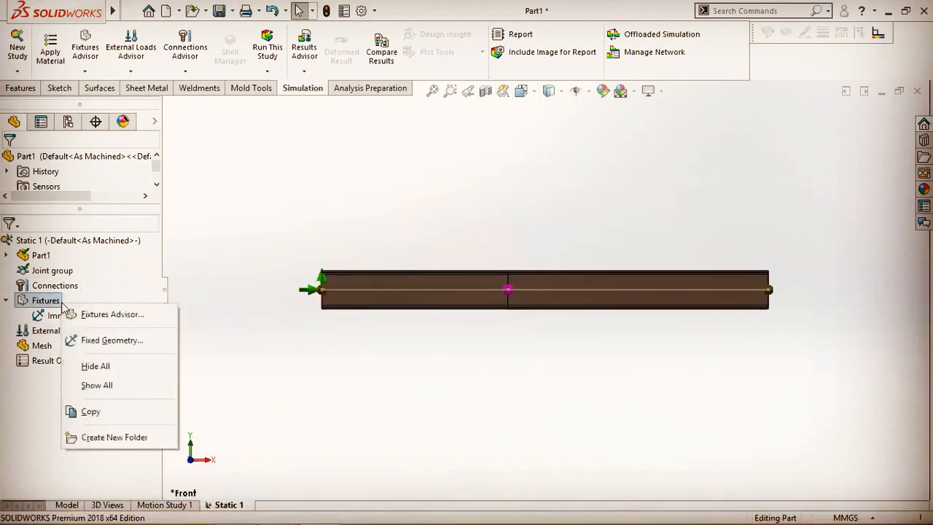
{"action": "left_click", "coordinate": [129, 340]}
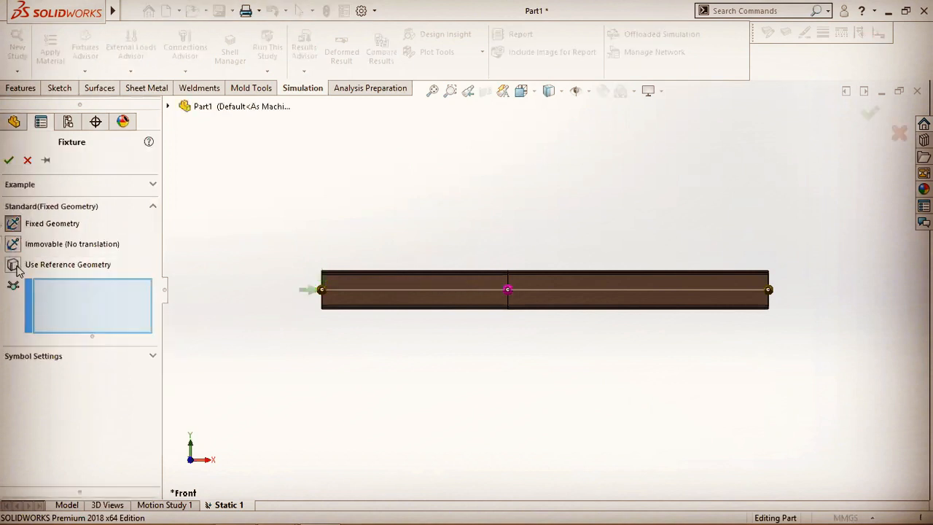
{"action": "left_click", "coordinate": [13, 265]}
{"action": "left_click", "coordinate": [508, 290]}
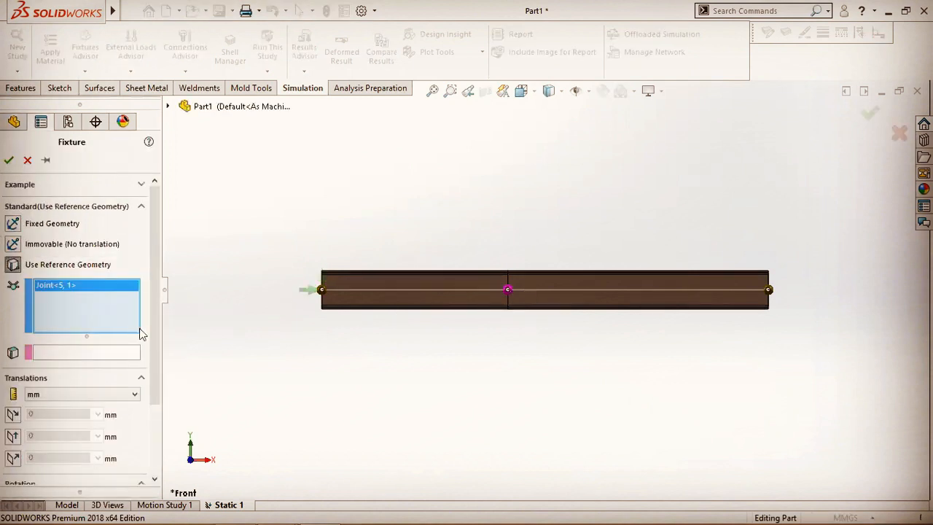
{"action": "left_click", "coordinate": [38, 354]}
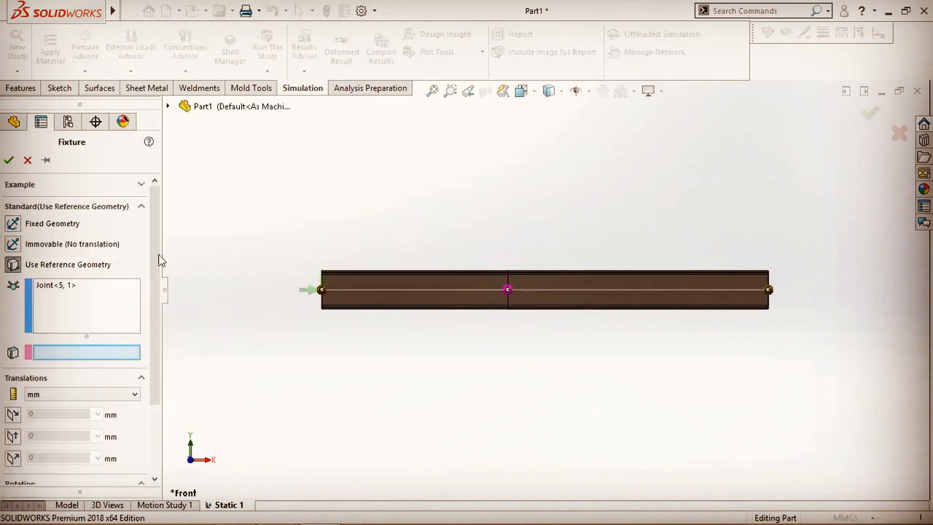
{"action": "left_click", "coordinate": [168, 106]}
{"action": "left_click", "coordinate": [222, 212]}
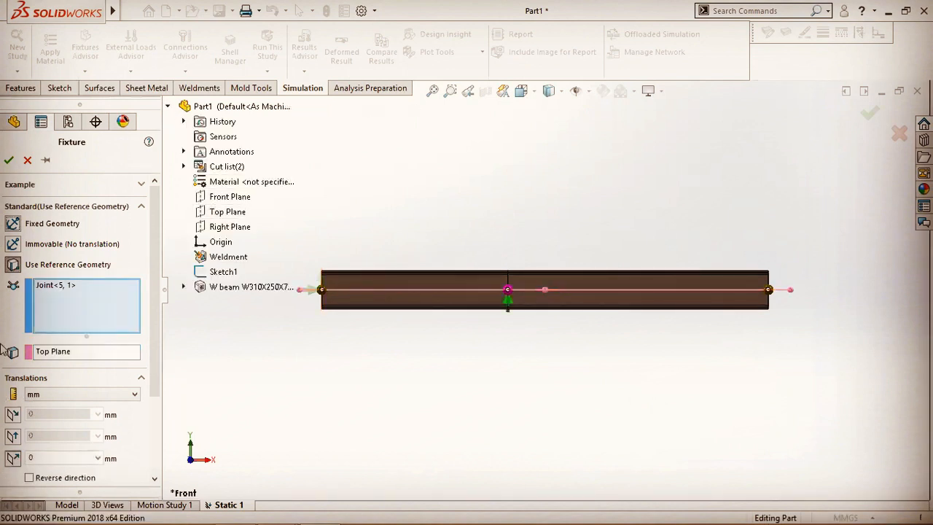
{"action": "left_click", "coordinate": [9, 162]}
- In isometric view, apply an 8000 N force to the free-end joint of the 2100 mm segment, normal to its top flange face
{"action": "left_click", "coordinate": [548, 90]}
{"action": "left_click", "coordinate": [601, 131]}
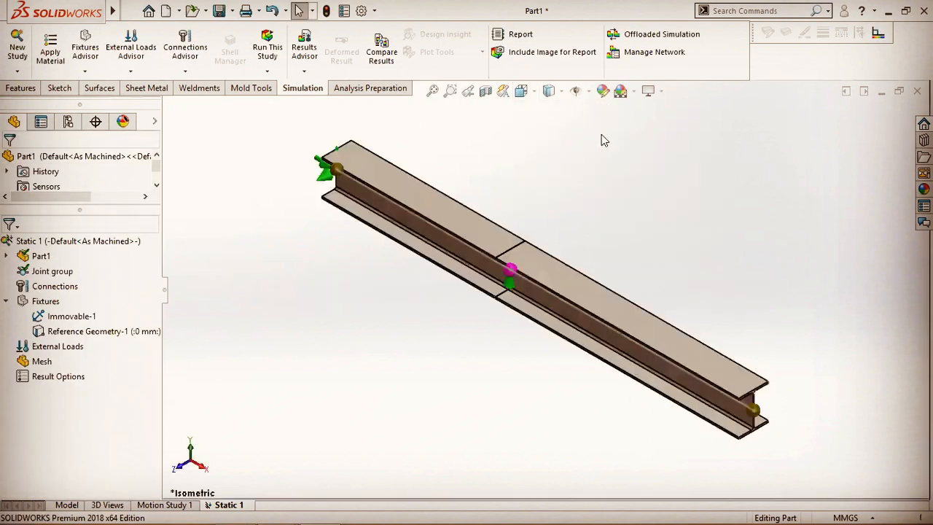
{"action": "right_click", "coordinate": [55, 346]}
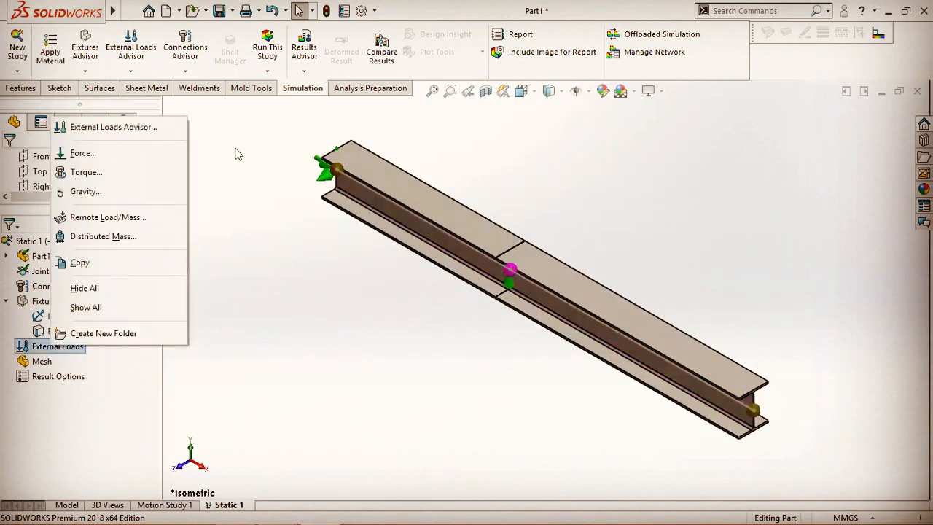
{"action": "left_click", "coordinate": [86, 156]}
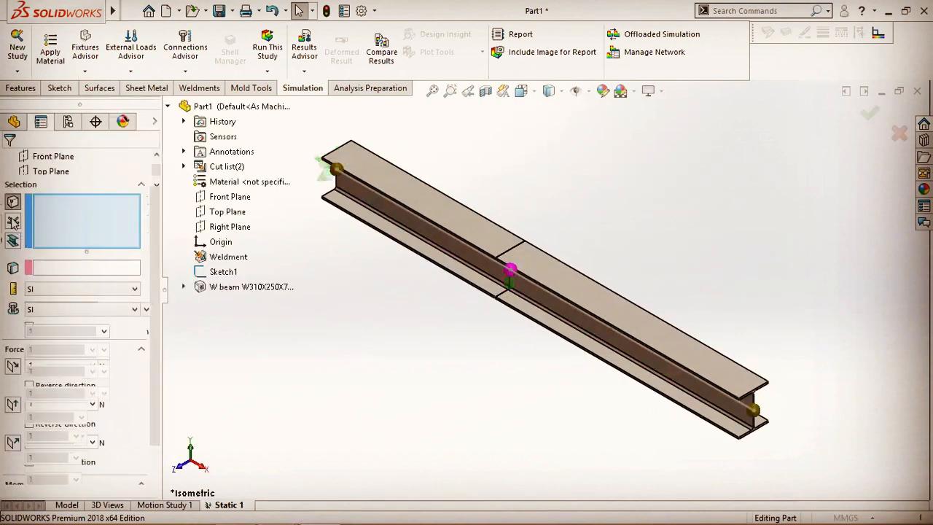
{"action": "left_click", "coordinate": [754, 410]}
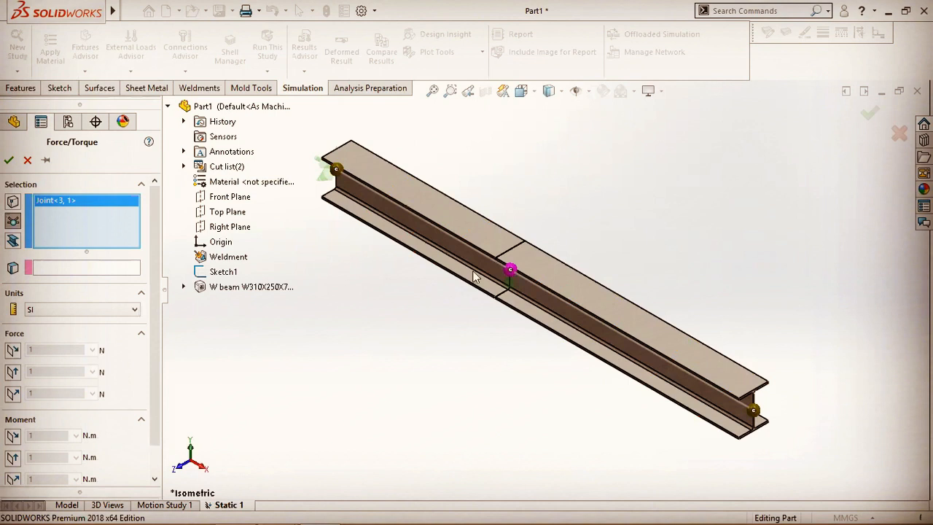
{"action": "left_click", "coordinate": [85, 269]}
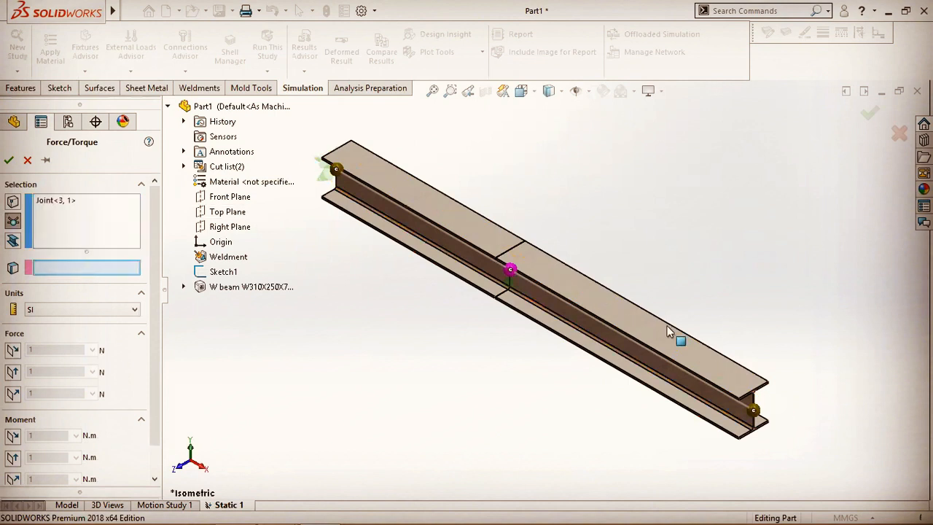
{"action": "left_click", "coordinate": [702, 362]}
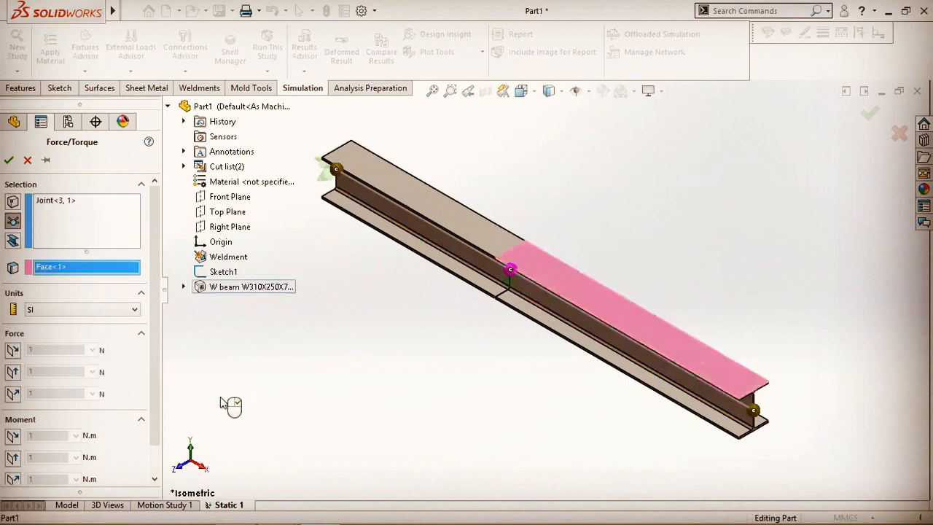
{"action": "left_click", "coordinate": [12, 394]}
{"action": "mouse_move", "coordinate": [159, 508]}
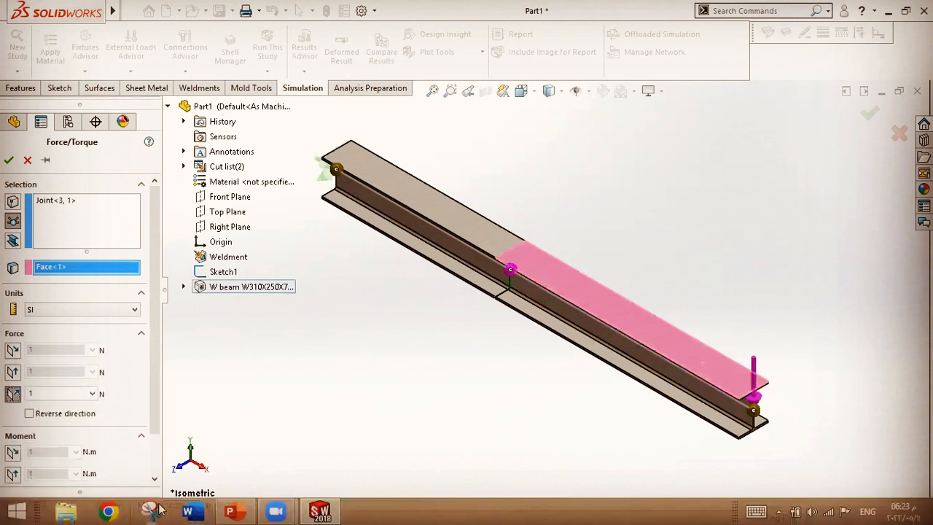
{"action": "double_click", "coordinate": [44, 393]}
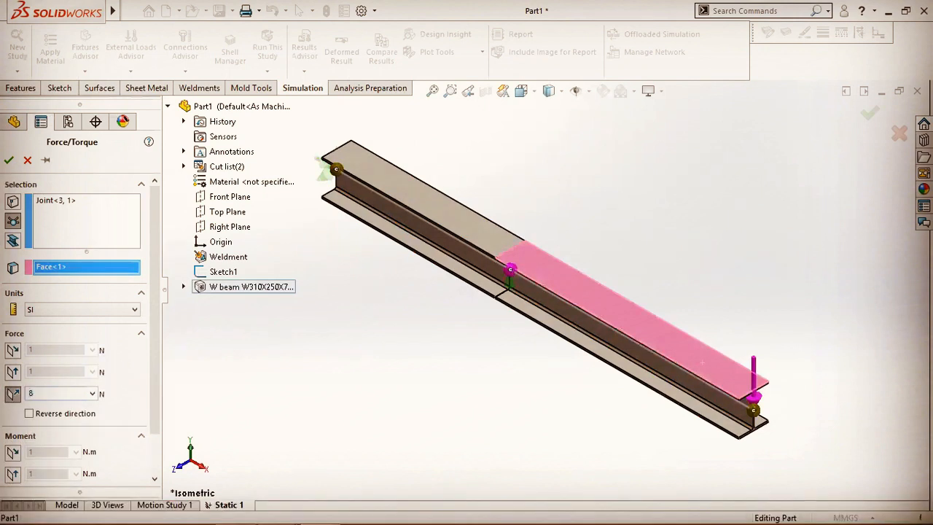
{"action": "type", "text": "8000"}
{"action": "left_click", "coordinate": [9, 159]}
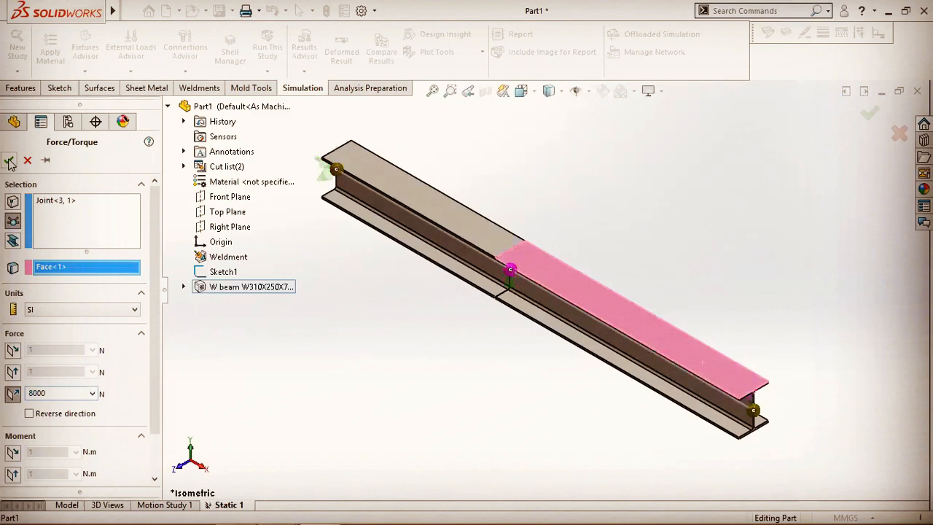
- Apply a per-unit-length force of 3000 N/m along the 2100 mm beam segment, normal to its top flange face
{"action": "right_click", "coordinate": [47, 348]}
{"action": "left_click", "coordinate": [68, 163]}
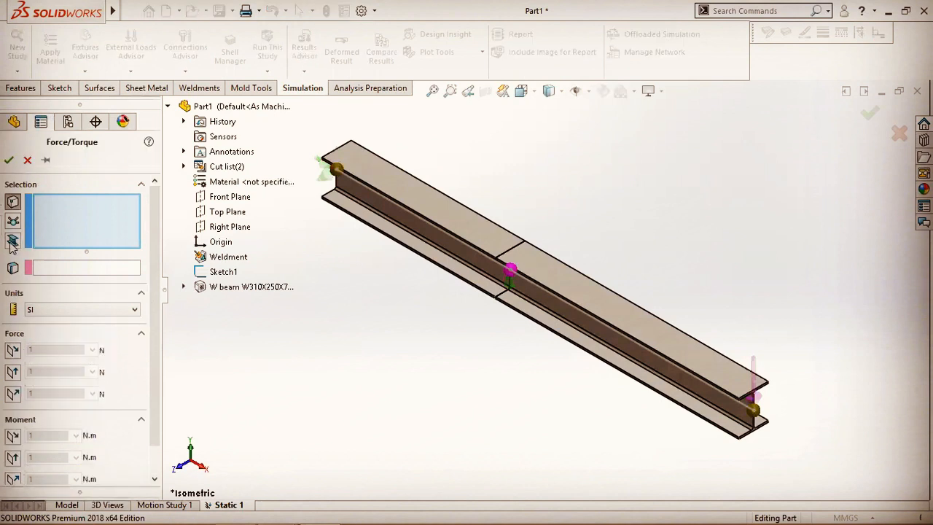
{"action": "left_click", "coordinate": [13, 241]}
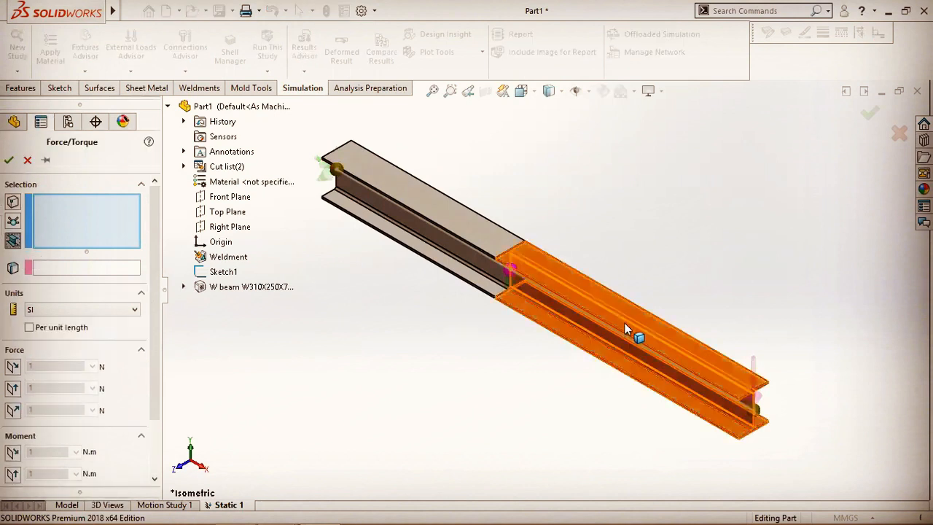
{"action": "left_click", "coordinate": [642, 333]}
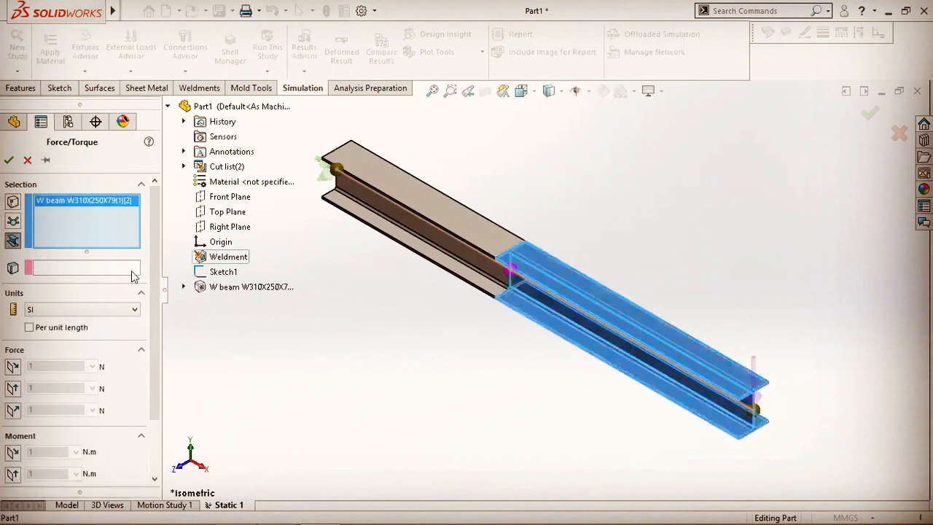
{"action": "left_click", "coordinate": [63, 269]}
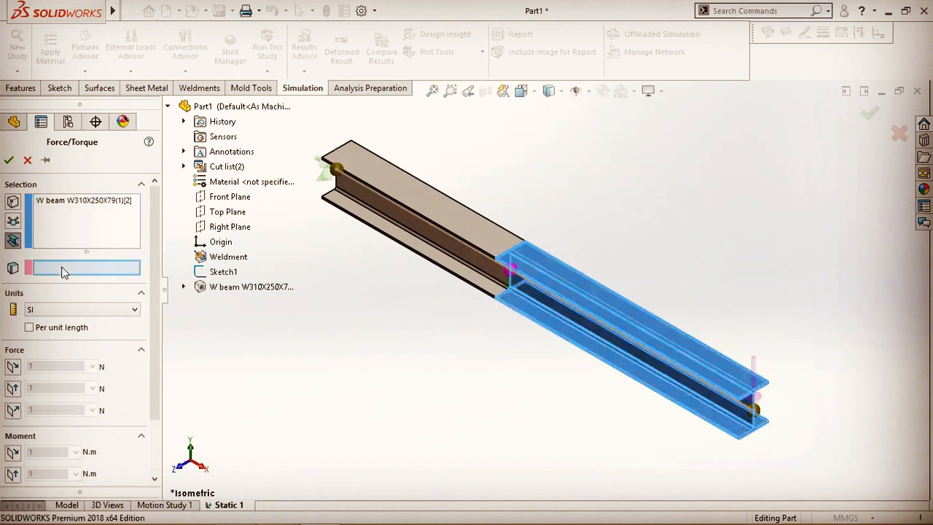
{"action": "left_click", "coordinate": [676, 344]}
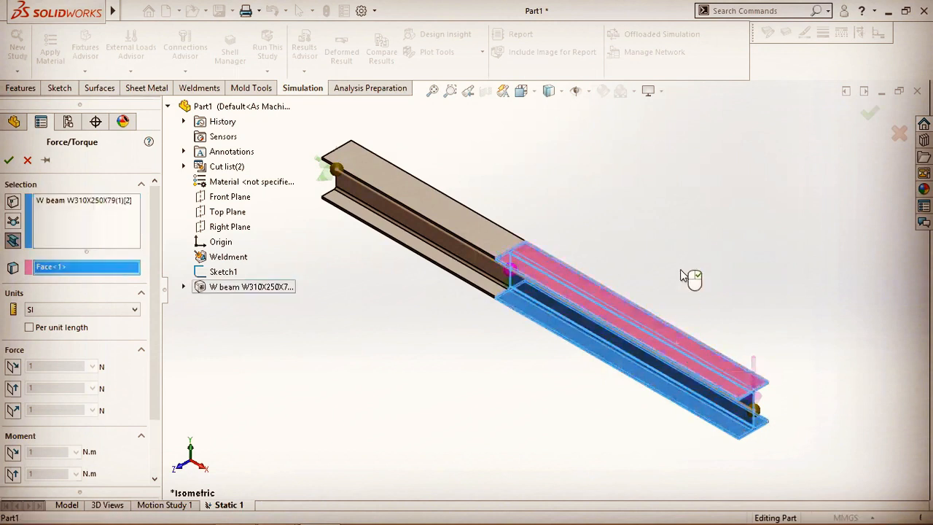
{"action": "left_click", "coordinate": [29, 328]}
{"action": "left_click", "coordinate": [13, 411]}
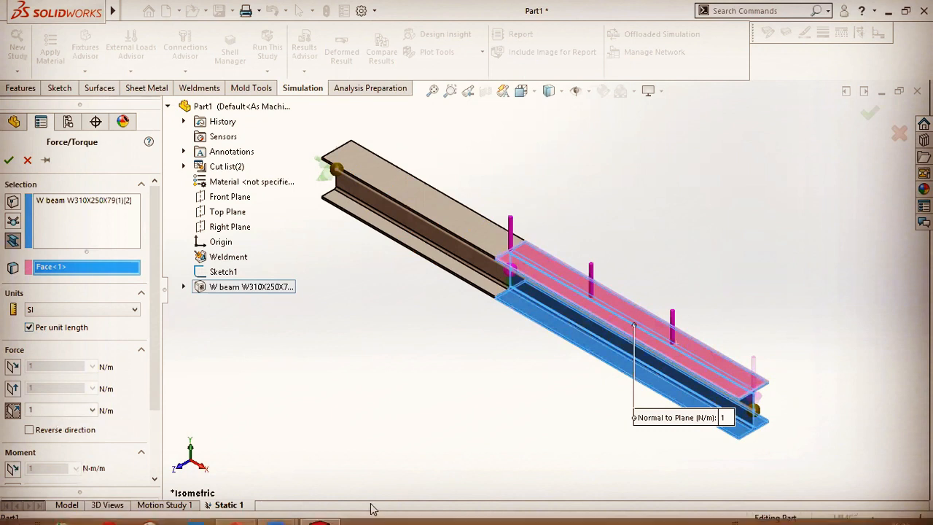
{"action": "double_click", "coordinate": [40, 410]}
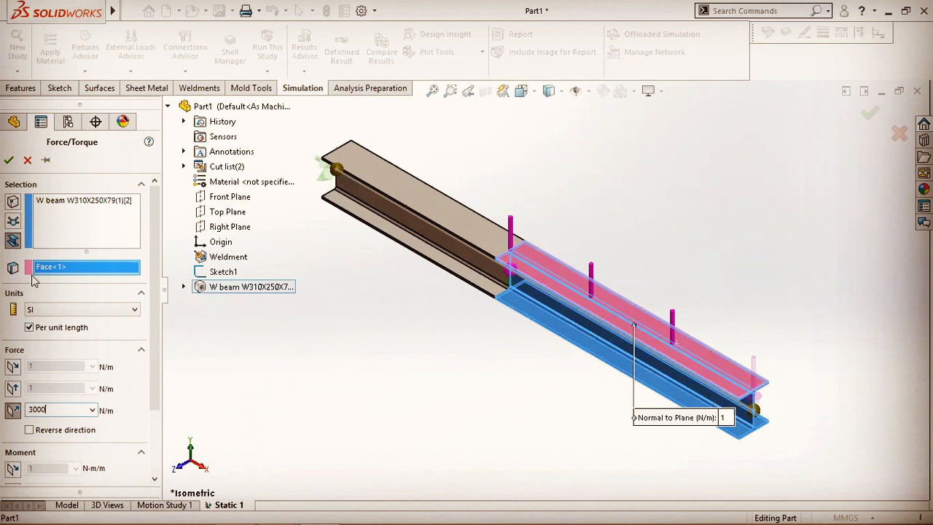
{"action": "left_click", "coordinate": [8, 161]}
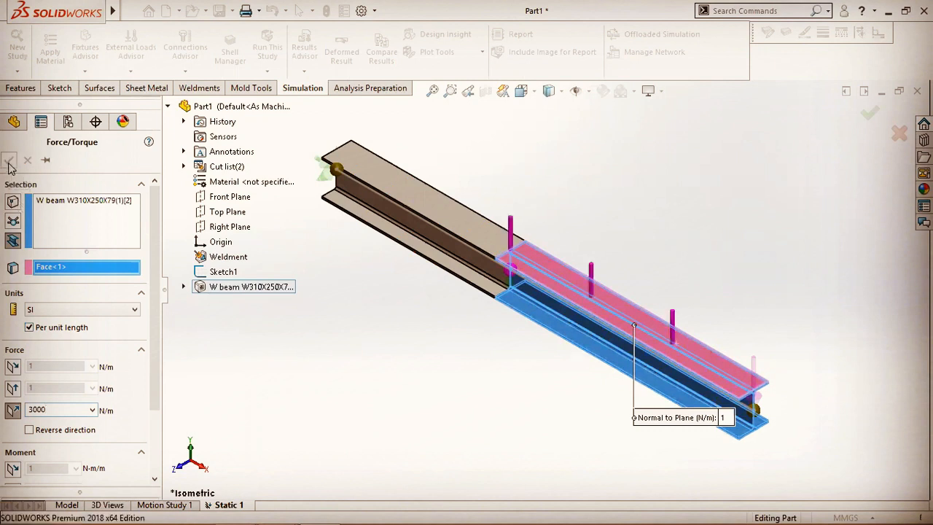
- Review the loads on the beam from several angles and reopen the distributed force's definition to check its per-unit-length setting
{"action": "key", "text": "Up"}
{"action": "key", "text": "Up"}
{"action": "key", "text": "Right"}
{"action": "left_click", "coordinate": [602, 232]}
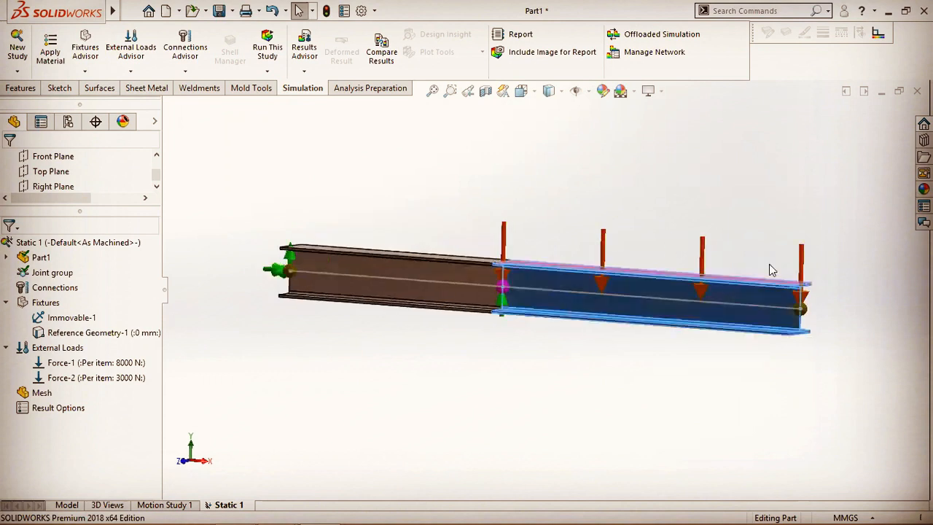
{"action": "left_click", "coordinate": [771, 261]}
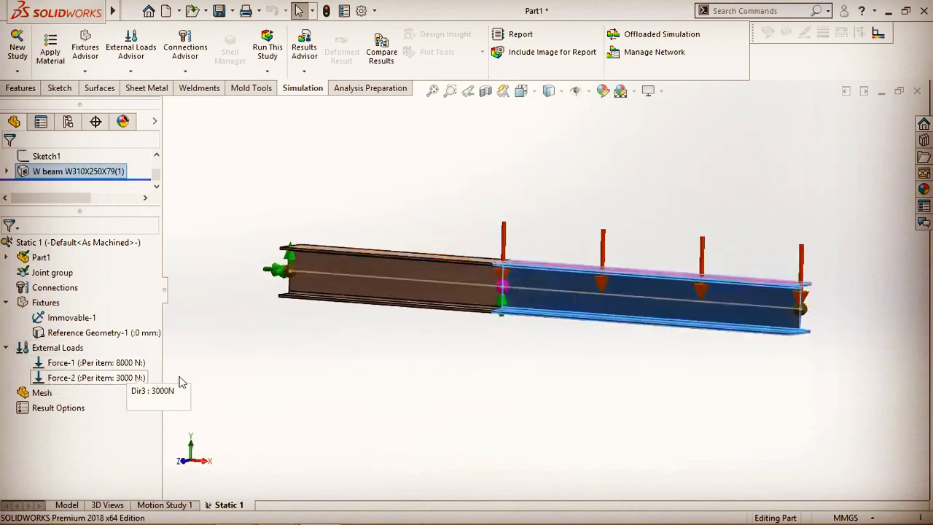
{"action": "left_click", "coordinate": [103, 379]}
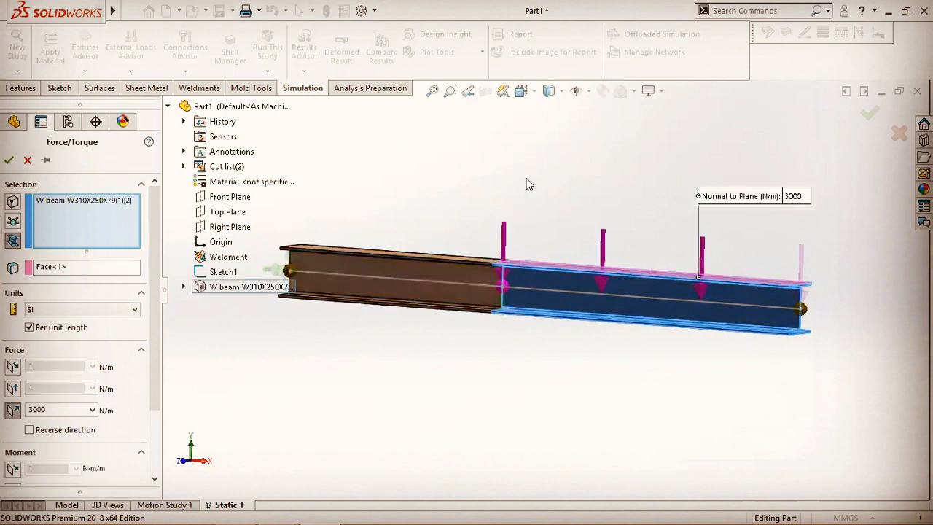
{"action": "key", "text": "Down"}
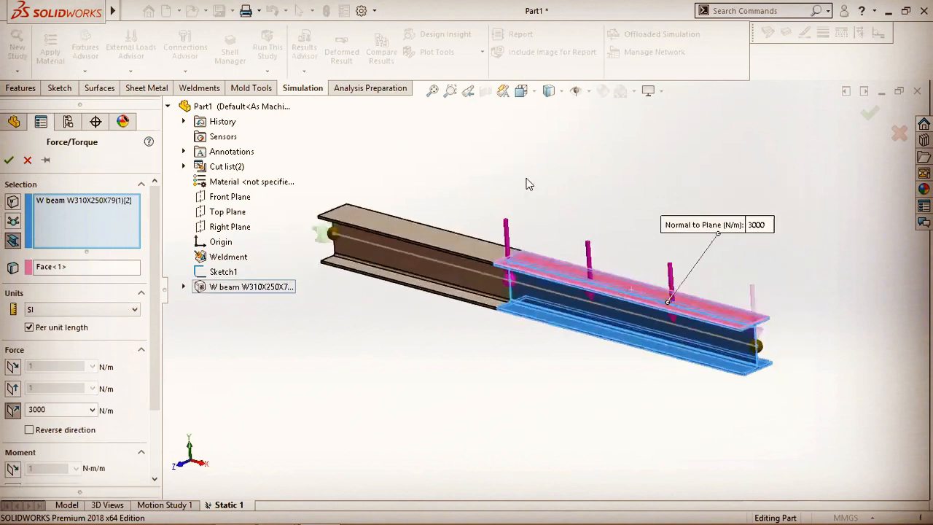
{"action": "key", "text": "Down"}
{"action": "key", "text": "Up"}
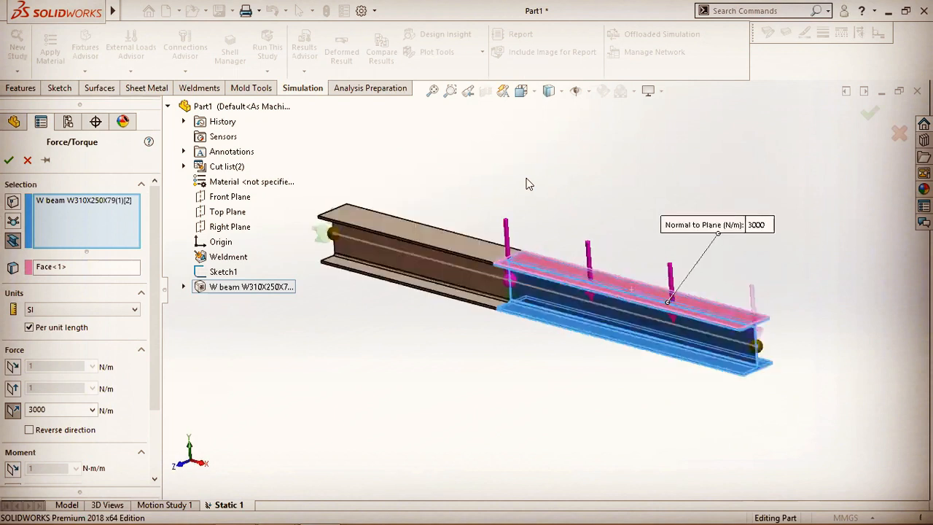
{"action": "left_click", "coordinate": [10, 160]}
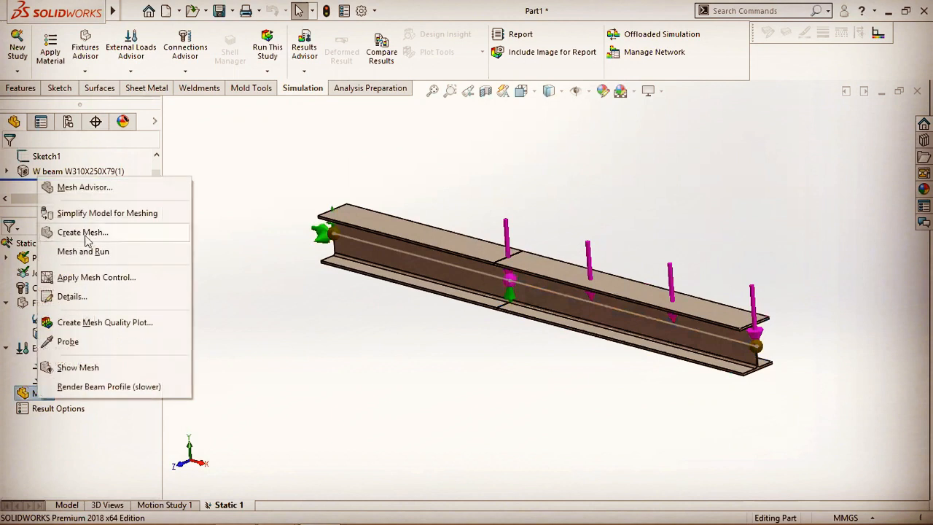
- Mesh the beam and run the Static 1 study
{"action": "left_click", "coordinate": [86, 249]}
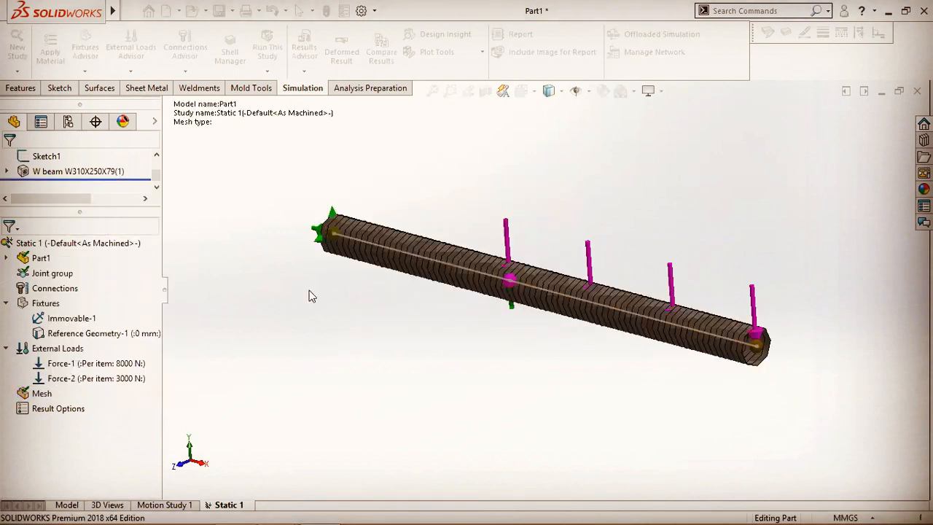
{"action": "left_click", "coordinate": [267, 48]}
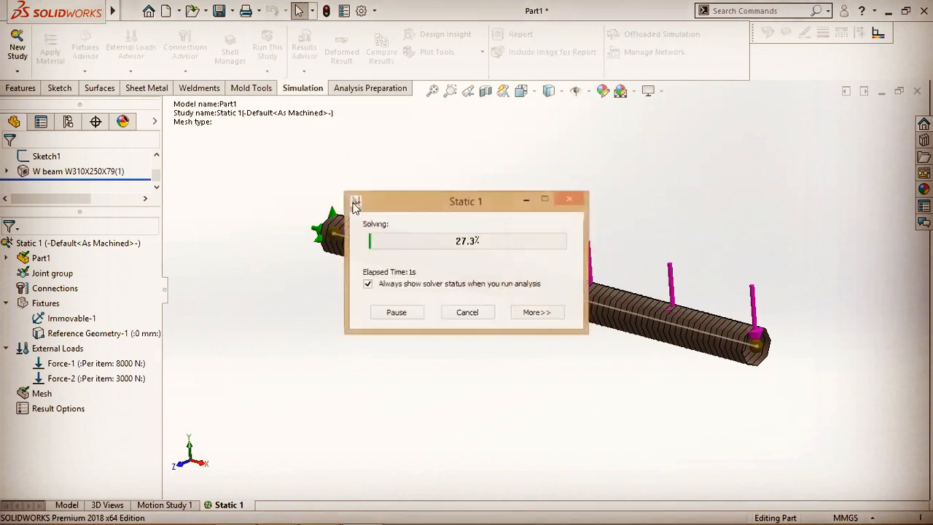
{"action": "left_click", "coordinate": [522, 92]}
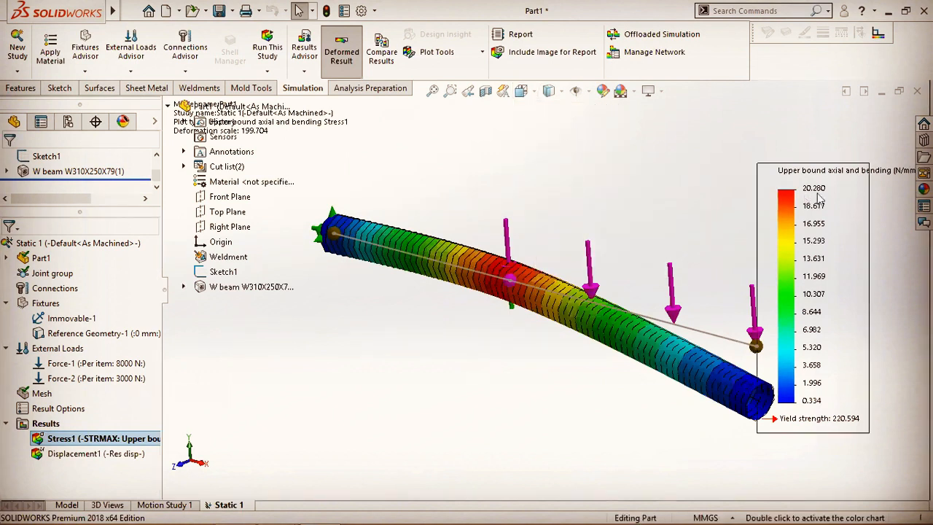
- Display the resultant displacement plot and add an axial and bending stress plot in N/mm^2 (MPa) with the beam profile rendered
{"action": "double_click", "coordinate": [115, 456]}
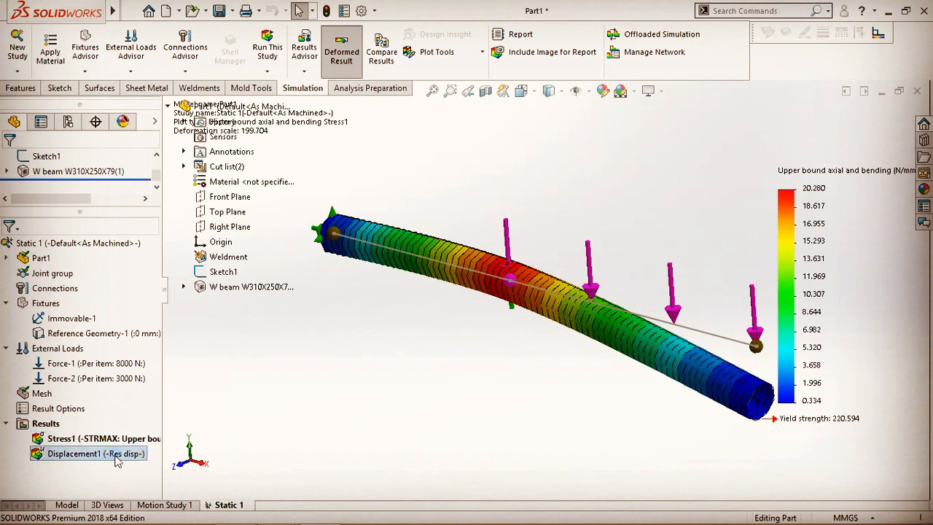
{"action": "left_click", "coordinate": [42, 424]}
{"action": "right_click", "coordinate": [43, 424]}
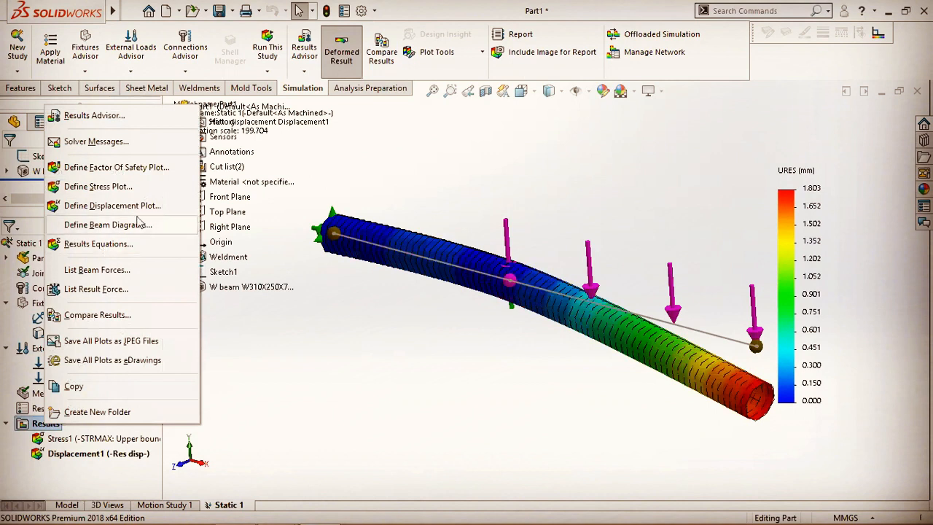
{"action": "left_click", "coordinate": [115, 193]}
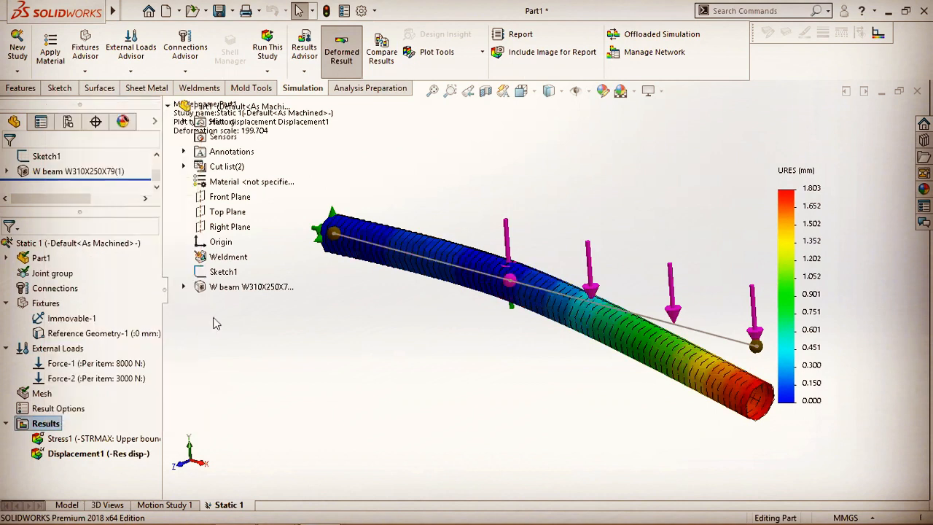
{"action": "left_click", "coordinate": [67, 230]}
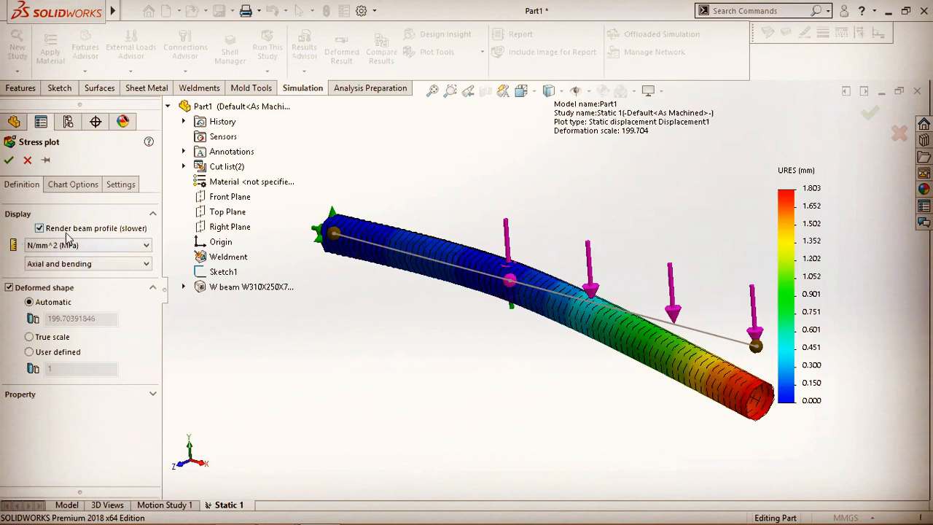
{"action": "left_click", "coordinate": [9, 161]}
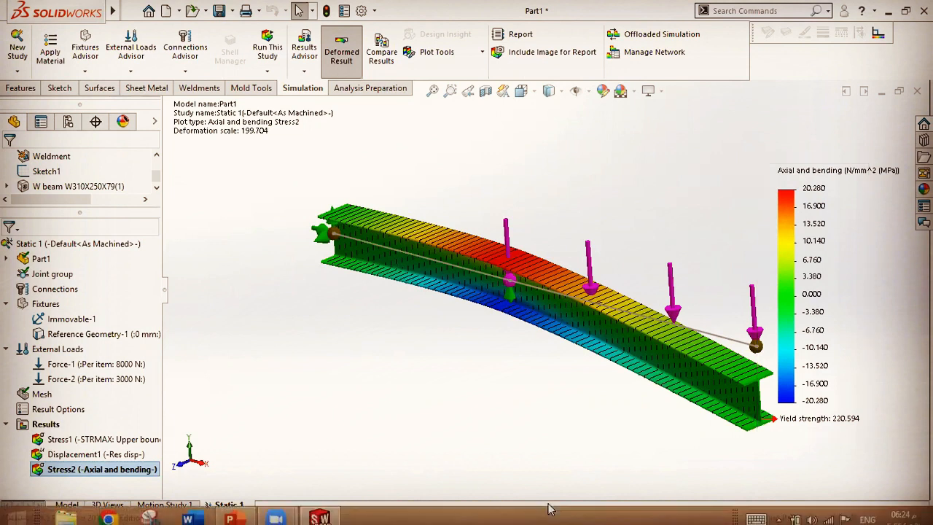
- Examine the deformed beam's axial and bending stress plot in front view and in isometric view
{"action": "left_click", "coordinate": [526, 94]}
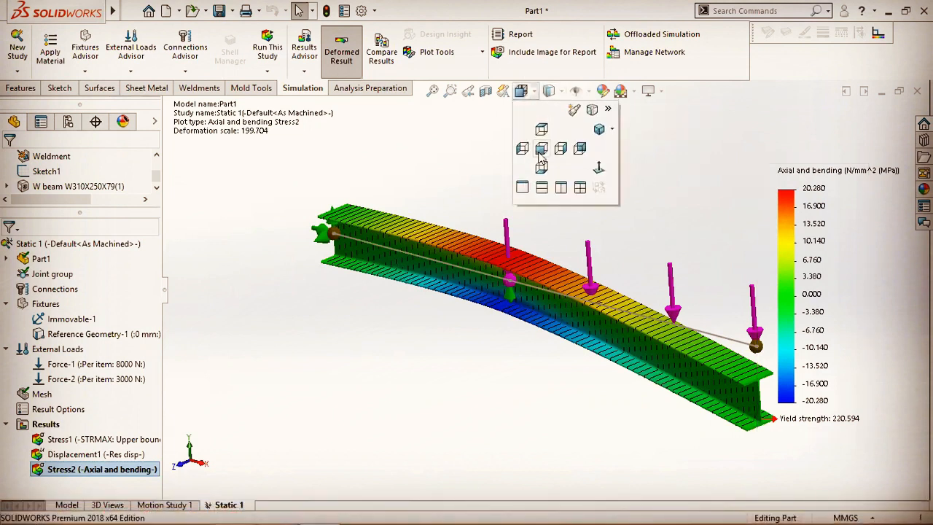
{"action": "left_click", "coordinate": [540, 149]}
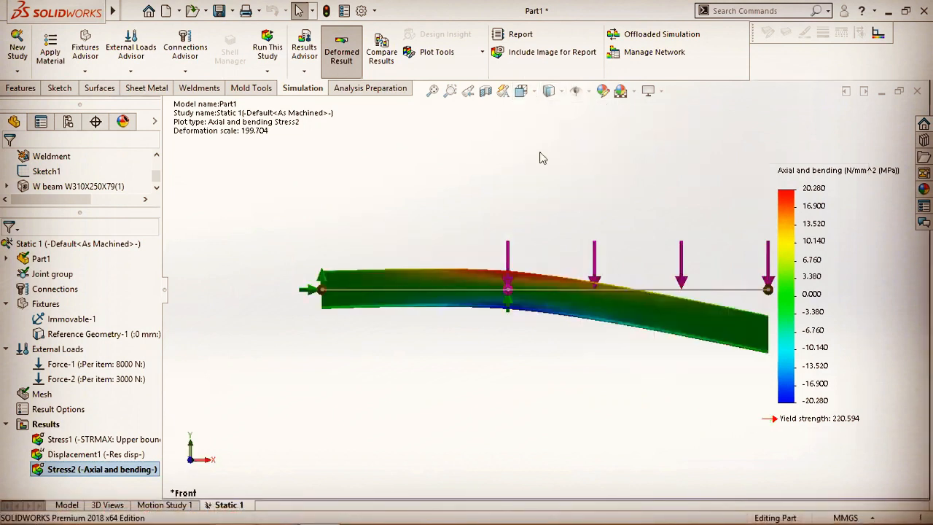
{"action": "left_click", "coordinate": [521, 94]}
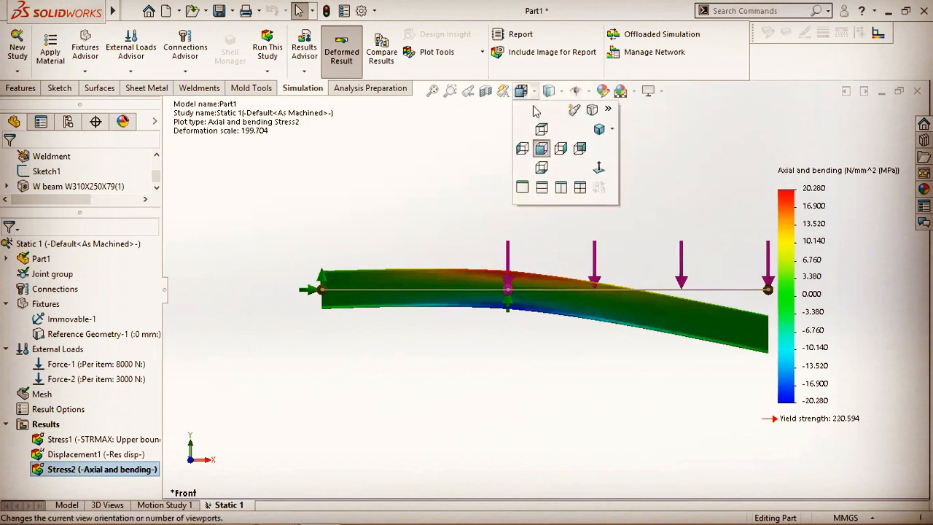
{"action": "left_click", "coordinate": [599, 137]}
- Add a beam diagram of Shear Force in Dir1 in N for all beams and show it in front view
{"action": "right_click", "coordinate": [47, 423]}
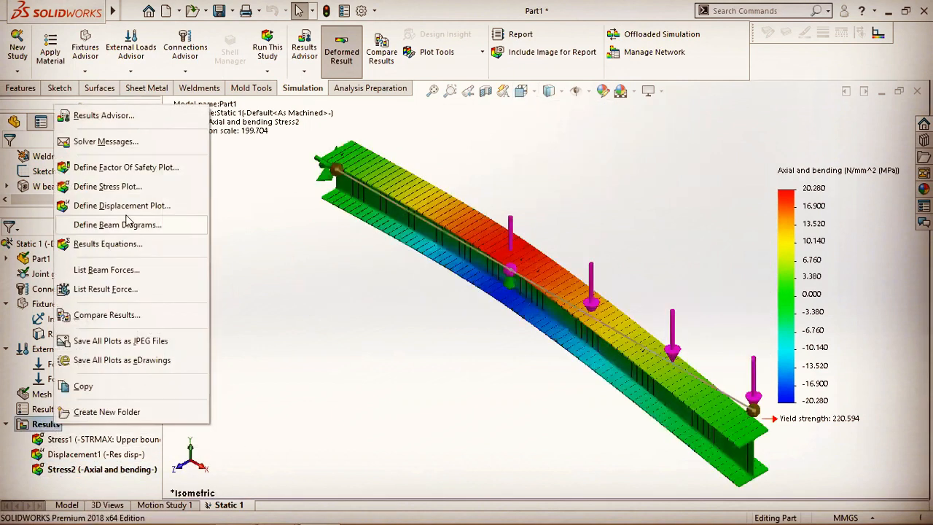
{"action": "left_click", "coordinate": [120, 226]}
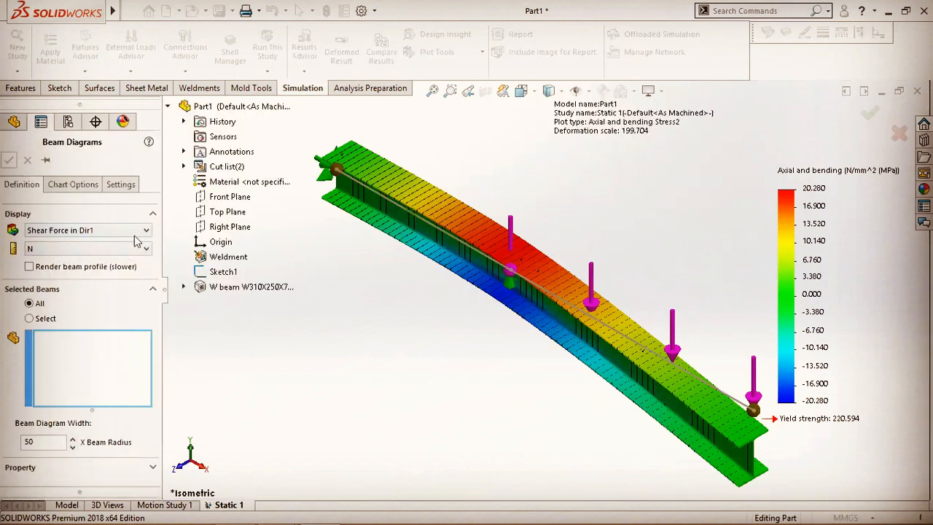
{"action": "key", "text": "Return"}
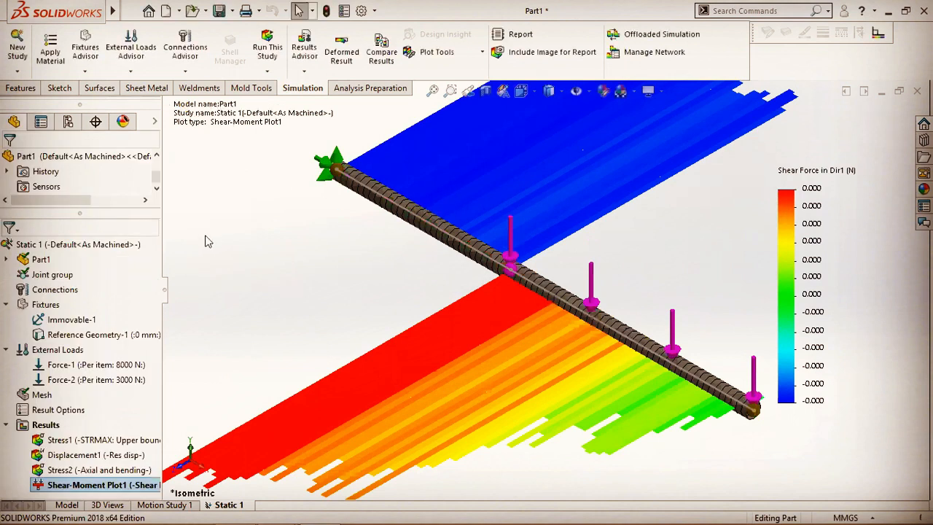
{"action": "left_click", "coordinate": [521, 91]}
{"action": "left_click", "coordinate": [543, 150]}
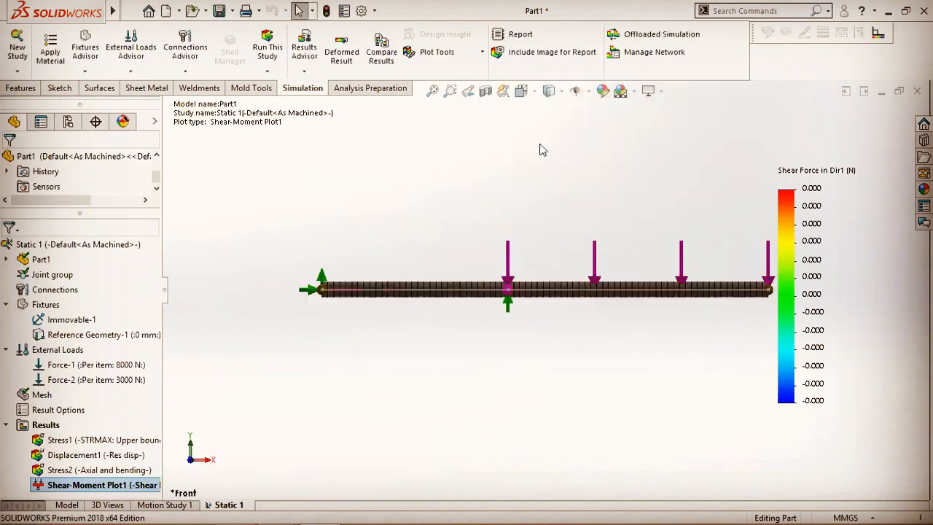
- Redefine the shear diagram to display Shear Force in Dir2 and fit the whole diagram in view
{"action": "double_click", "coordinate": [65, 484]}
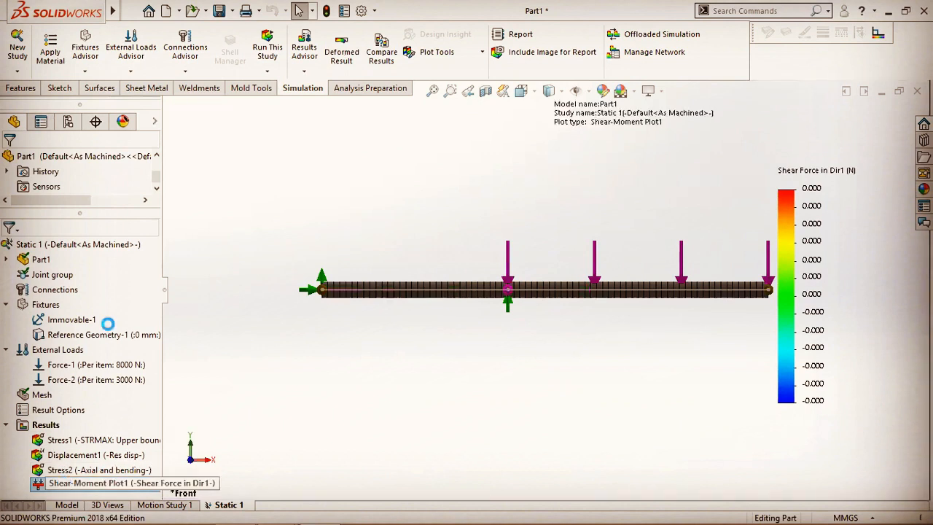
{"action": "left_click", "coordinate": [53, 232]}
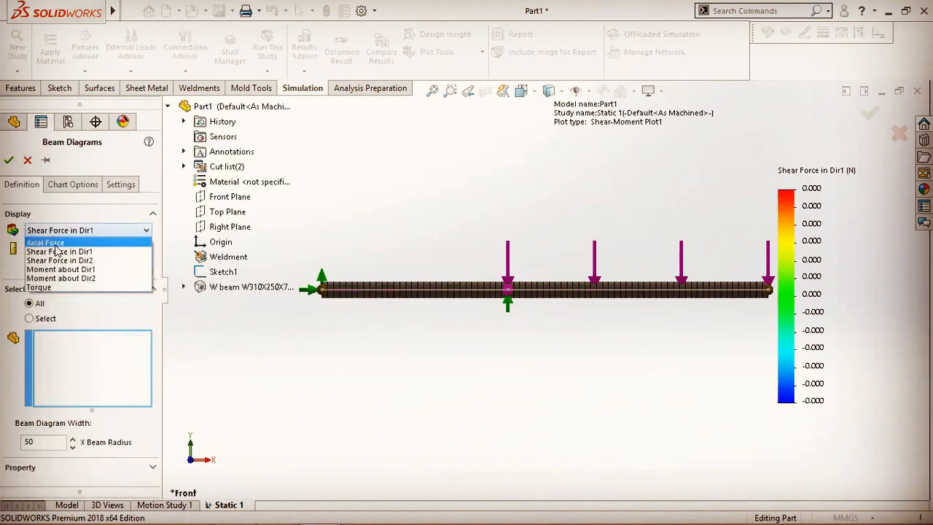
{"action": "left_click", "coordinate": [58, 260]}
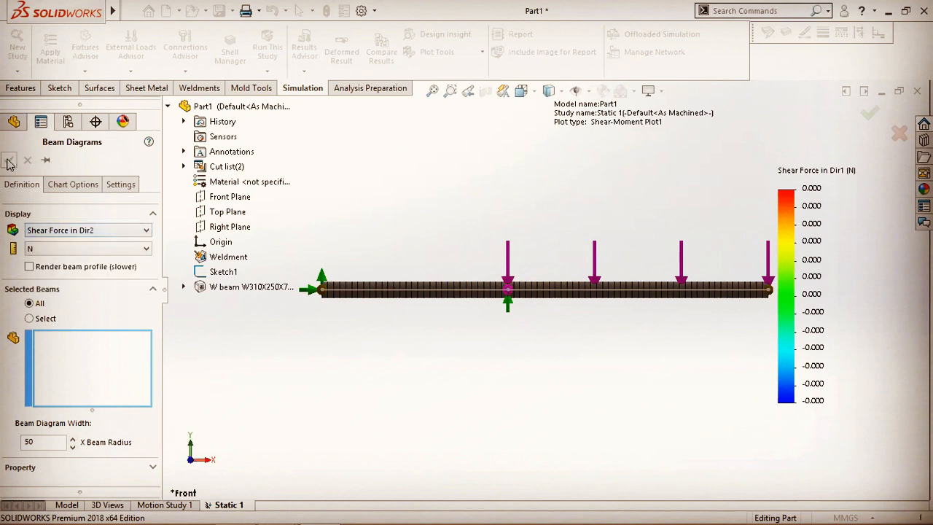
{"action": "left_click", "coordinate": [8, 161]}
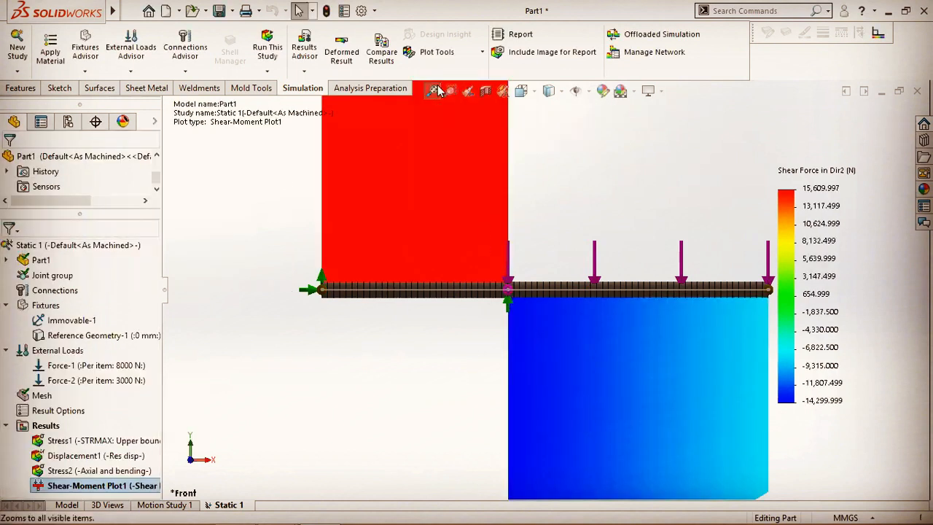
{"action": "mouse_move", "coordinate": [268, 510]}
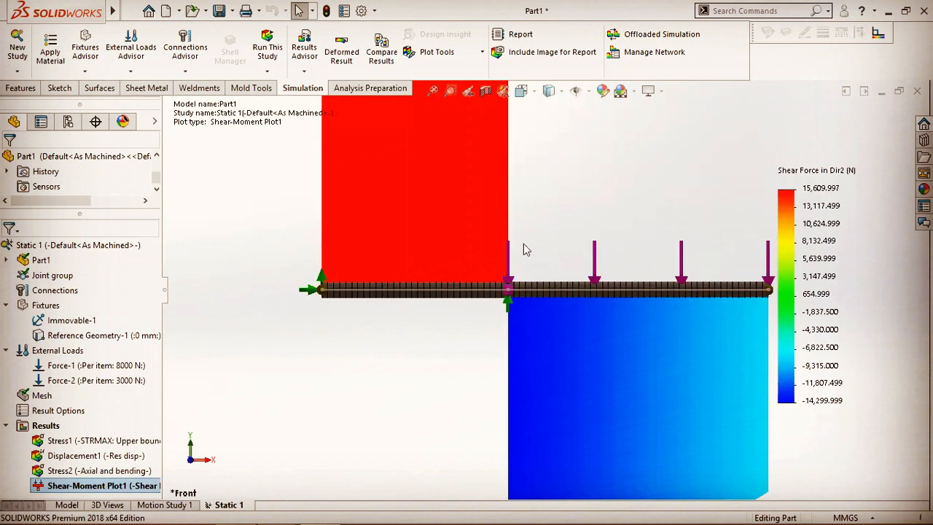
{"action": "scroll", "coordinate": [559, 248], "scroll_direction": "up", "scroll_amount": 5}
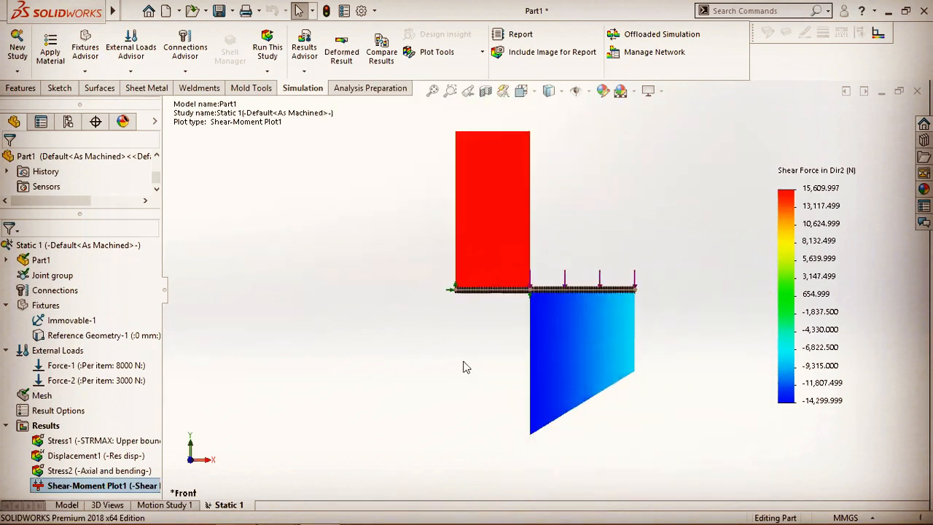
{"action": "scroll", "coordinate": [546, 315], "scroll_direction": "up", "scroll_amount": 3}
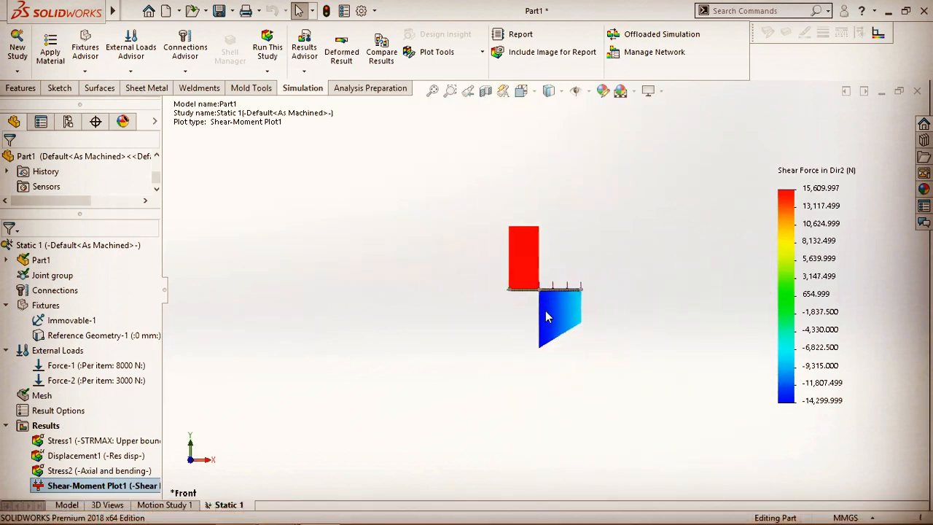
{"action": "scroll", "coordinate": [556, 310], "scroll_direction": "down", "scroll_amount": 5}
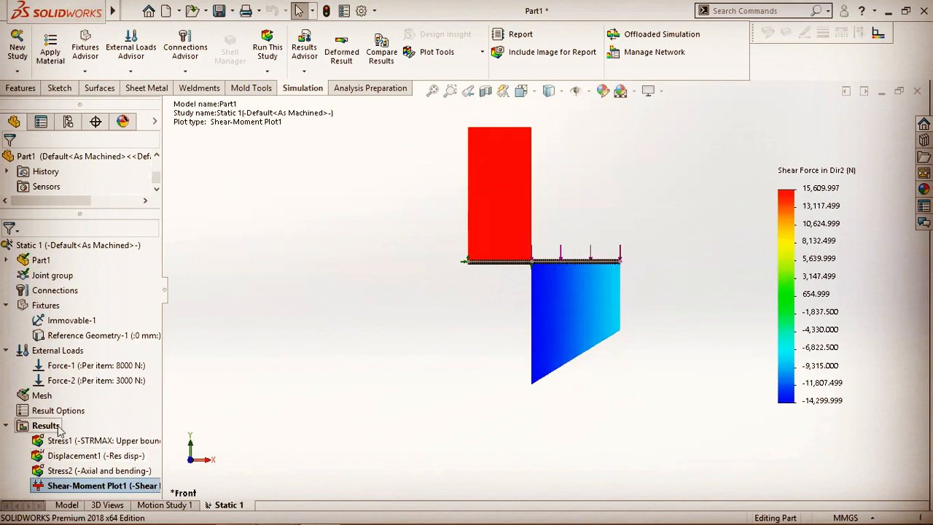
- Add a second beam diagram showing Moment about Dir1 in N.m for all beams
{"action": "right_click", "coordinate": [55, 427]}
{"action": "left_click", "coordinate": [110, 227]}
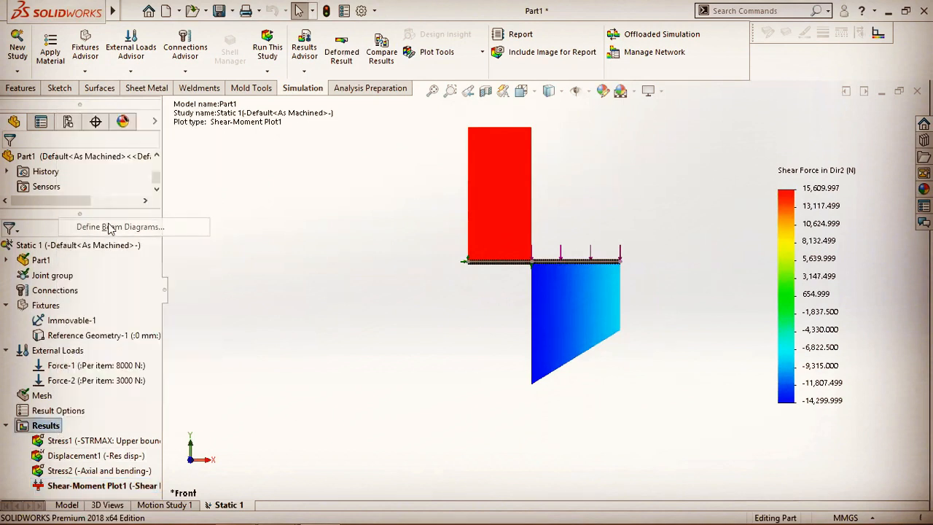
{"action": "left_click", "coordinate": [86, 232]}
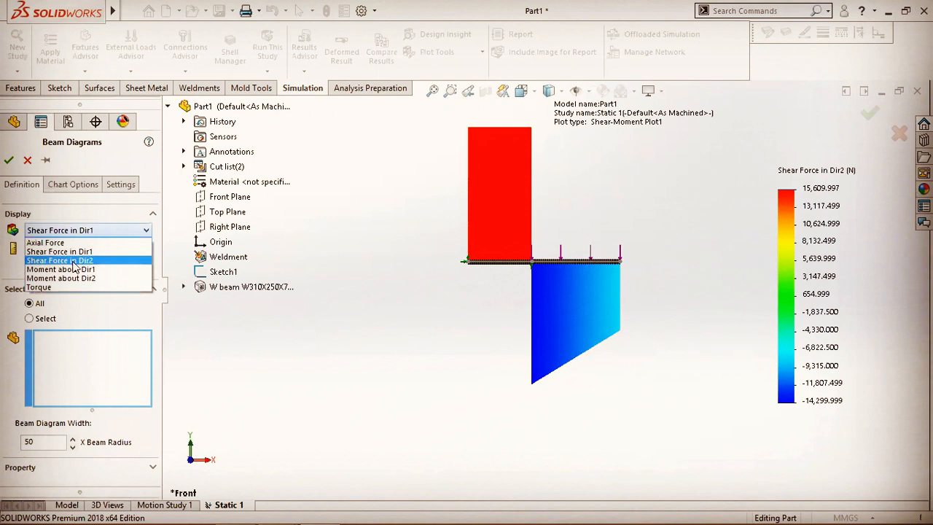
{"action": "left_click", "coordinate": [76, 269]}
{"action": "left_click", "coordinate": [10, 161]}
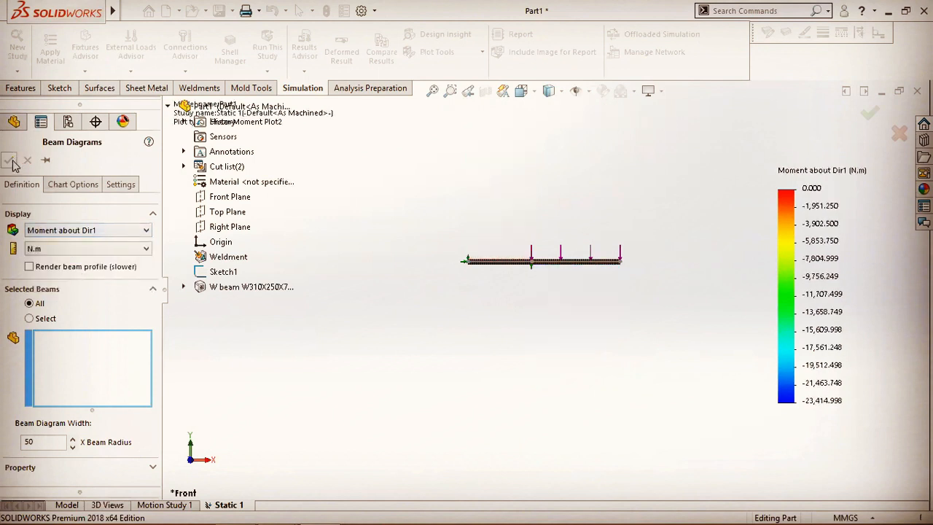
- Examine the bending moment diagram in isometric view and in top view, with its full height visible
{"action": "left_click", "coordinate": [521, 90]}
{"action": "left_click", "coordinate": [596, 129]}
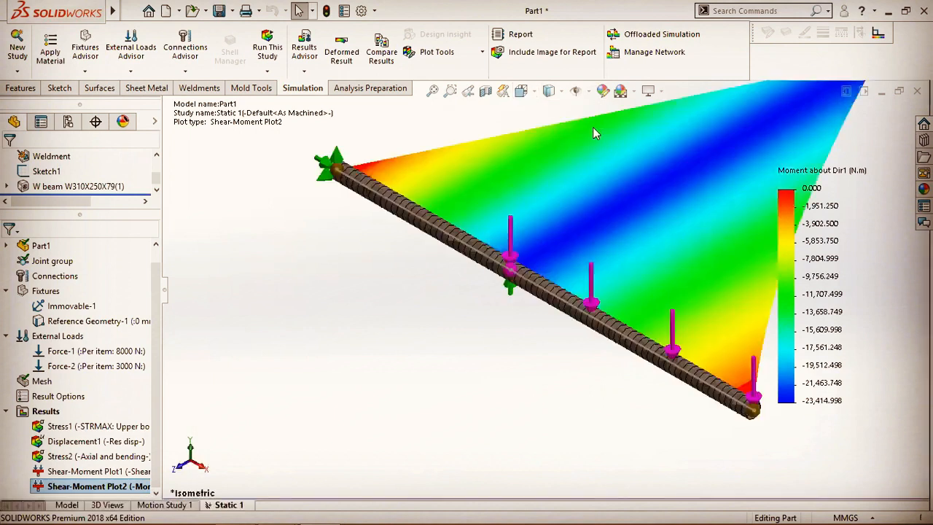
{"action": "left_click", "coordinate": [520, 91]}
{"action": "left_click", "coordinate": [541, 124]}
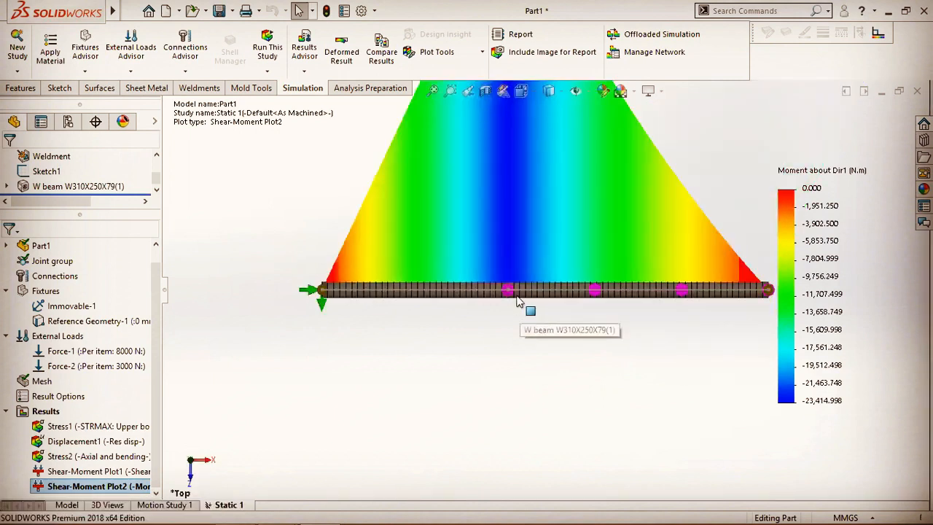
{"action": "scroll", "coordinate": [604, 319], "scroll_direction": "up", "scroll_amount": 2}
{"action": "scroll", "coordinate": [571, 218], "scroll_direction": "up", "scroll_amount": 3}
{"action": "scroll", "coordinate": [554, 113], "scroll_direction": "down", "scroll_amount": 2}
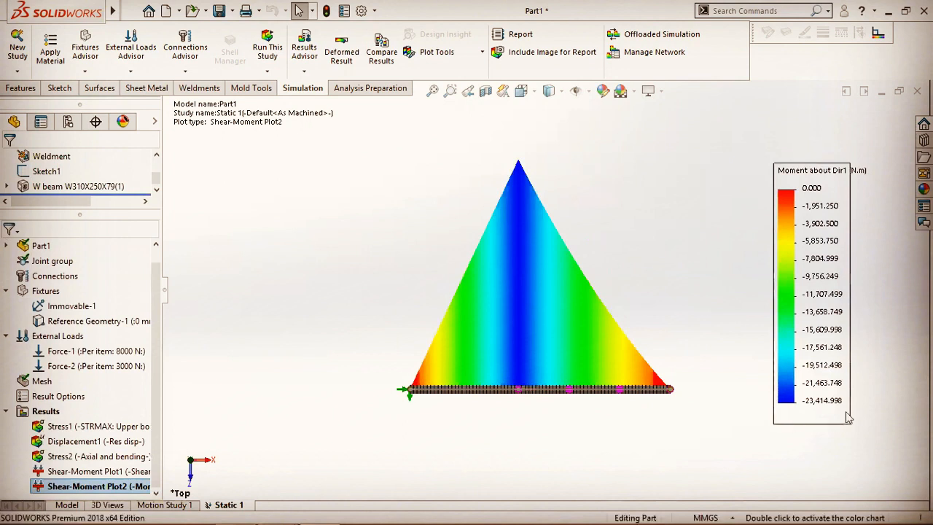
- Add a factor of safety plot for all bodies using the Automatic criterion
{"action": "right_click", "coordinate": [40, 412]}
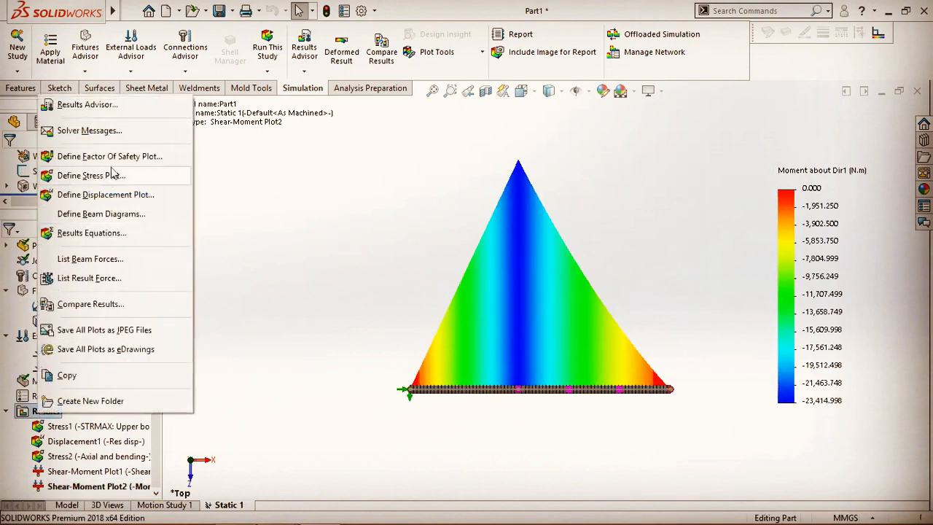
{"action": "left_click", "coordinate": [109, 156]}
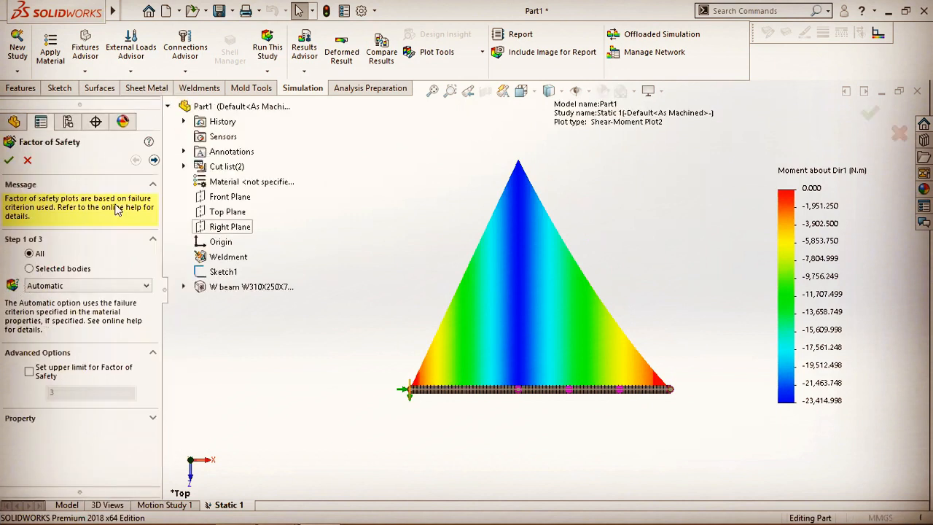
{"action": "left_click", "coordinate": [9, 160]}
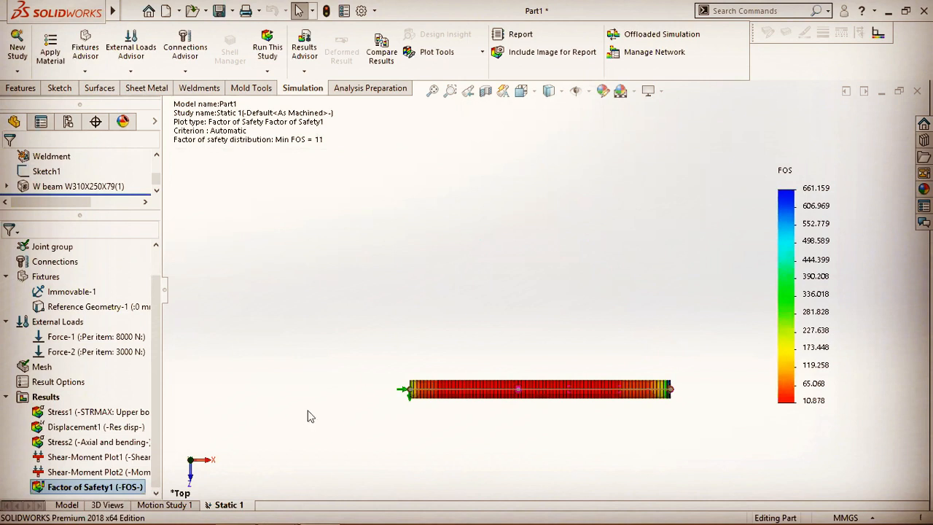
- Display the axial and bending stress plot in isometric view, play its deformation animation and close the animation
{"action": "left_click", "coordinate": [96, 442]}
{"action": "left_click", "coordinate": [533, 92]}
{"action": "left_click", "coordinate": [597, 130]}
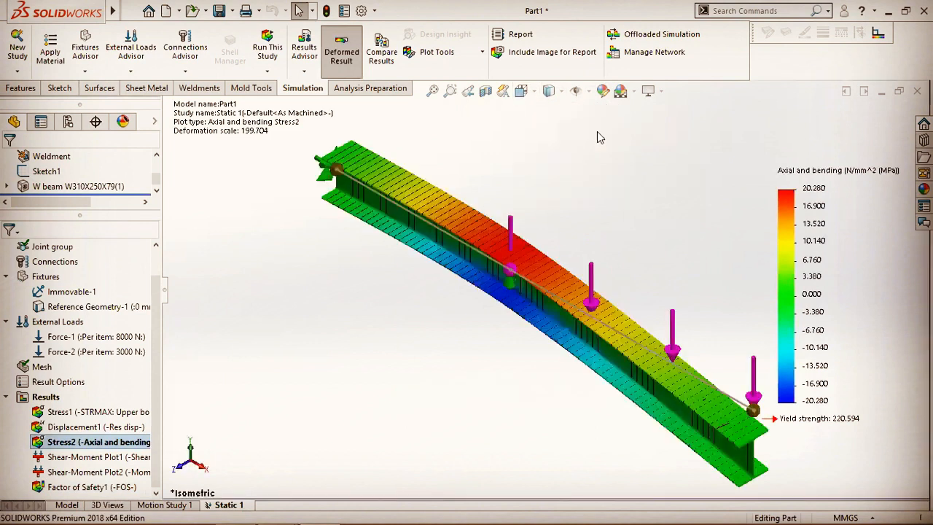
{"action": "left_click", "coordinate": [437, 52]}
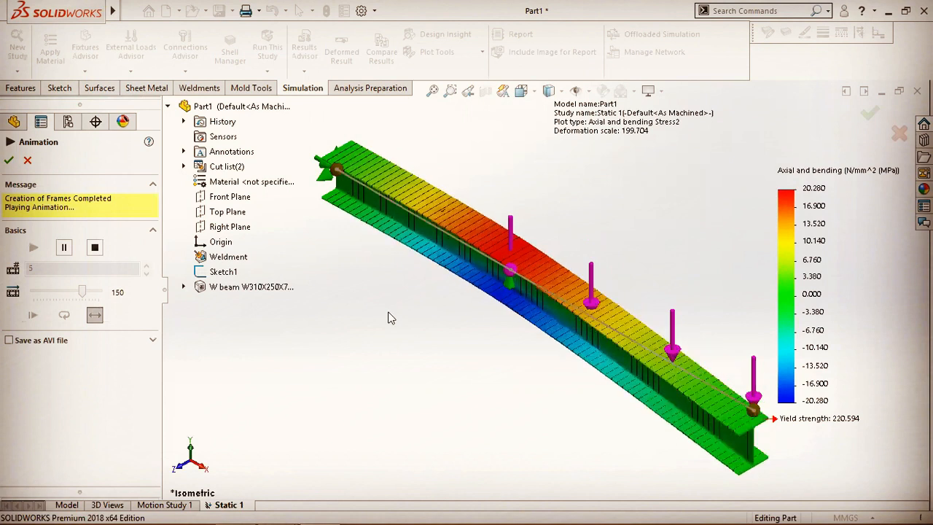
{"action": "left_click", "coordinate": [9, 160]}
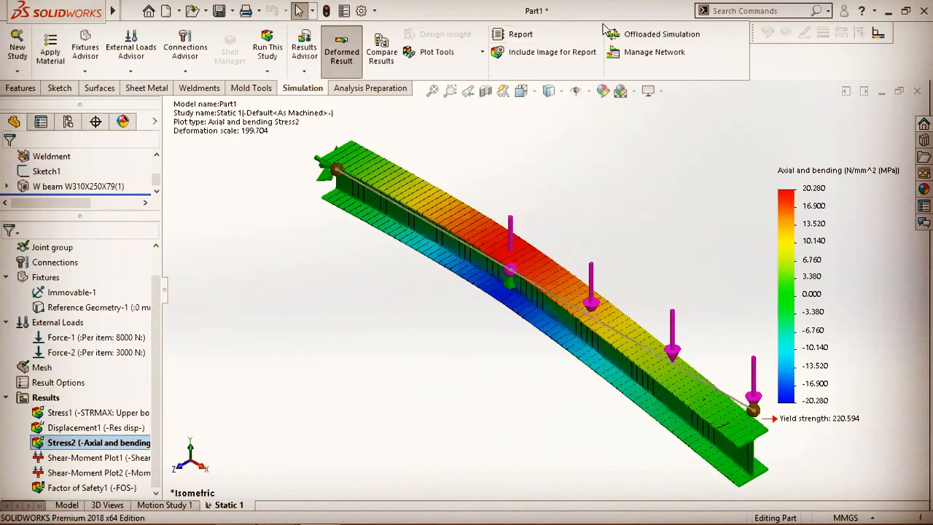